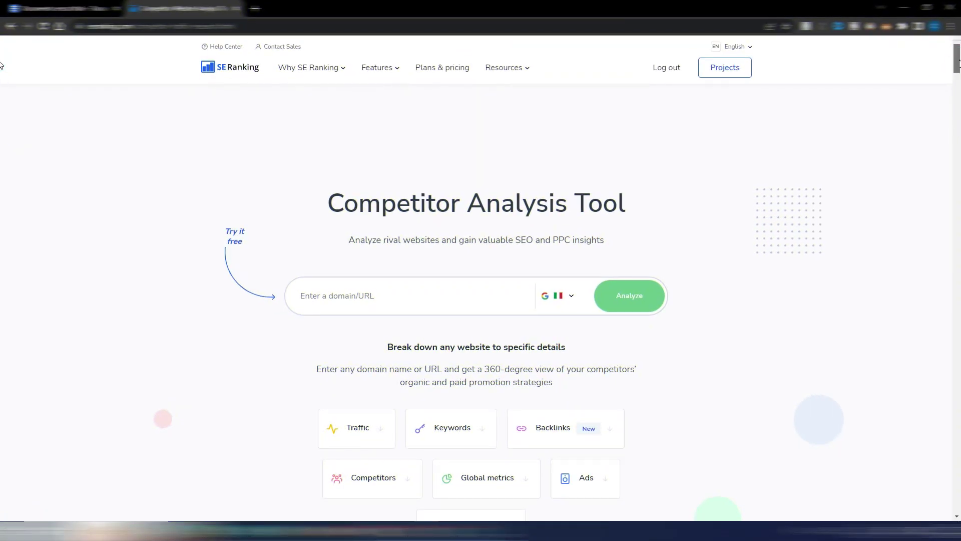
Scroll through the Competitor Analysis Tool page and back up.
{"action": "scroll", "coordinate": [1, 75], "scroll_direction": "down", "scroll_amount": 8}
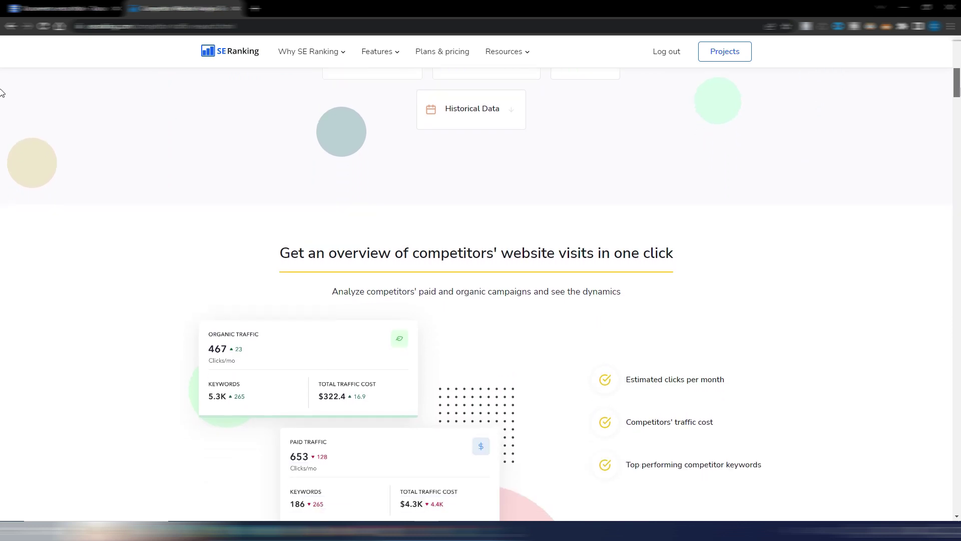
{"action": "scroll", "coordinate": [1, 93], "scroll_direction": "down", "scroll_amount": 5}
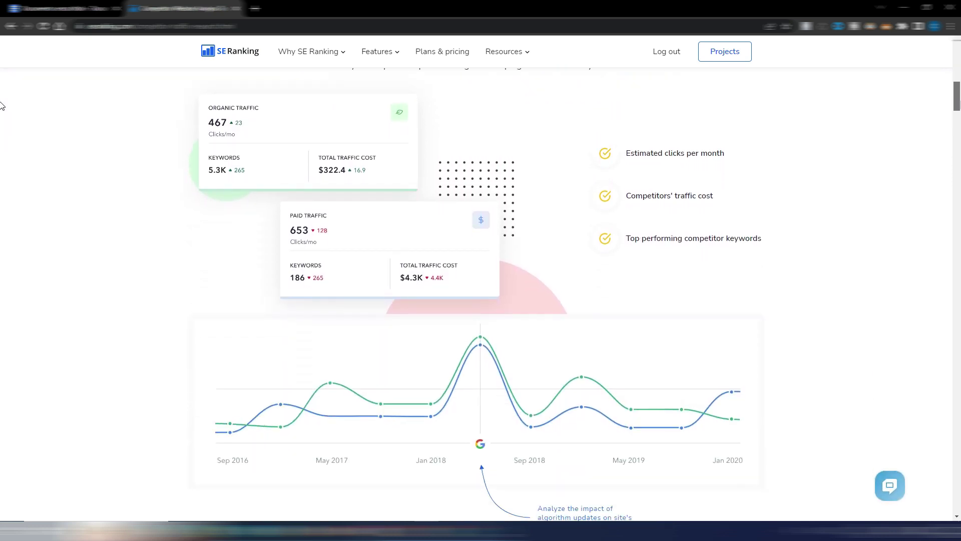
{"action": "scroll", "coordinate": [1, 105], "scroll_direction": "down", "scroll_amount": 7}
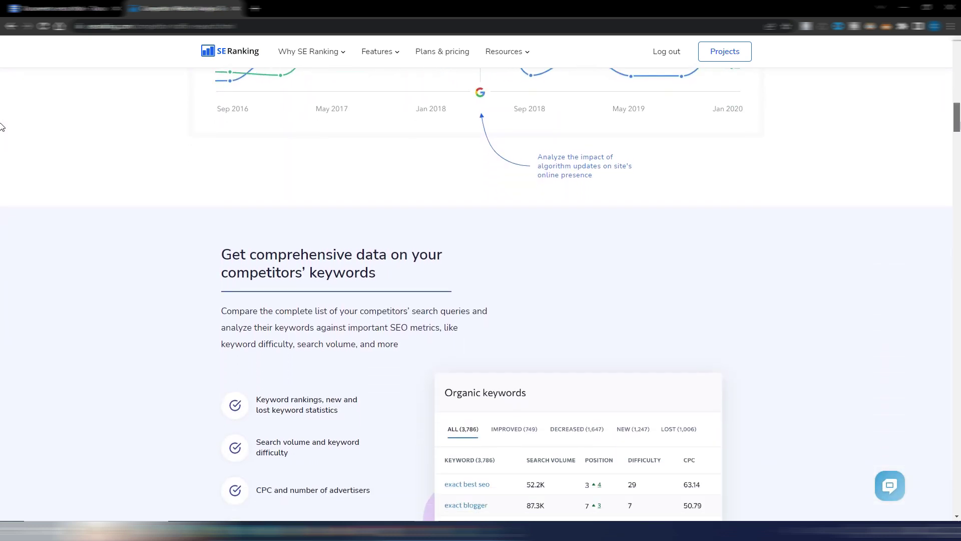
{"action": "scroll", "coordinate": [1, 130], "scroll_direction": "down", "scroll_amount": 6}
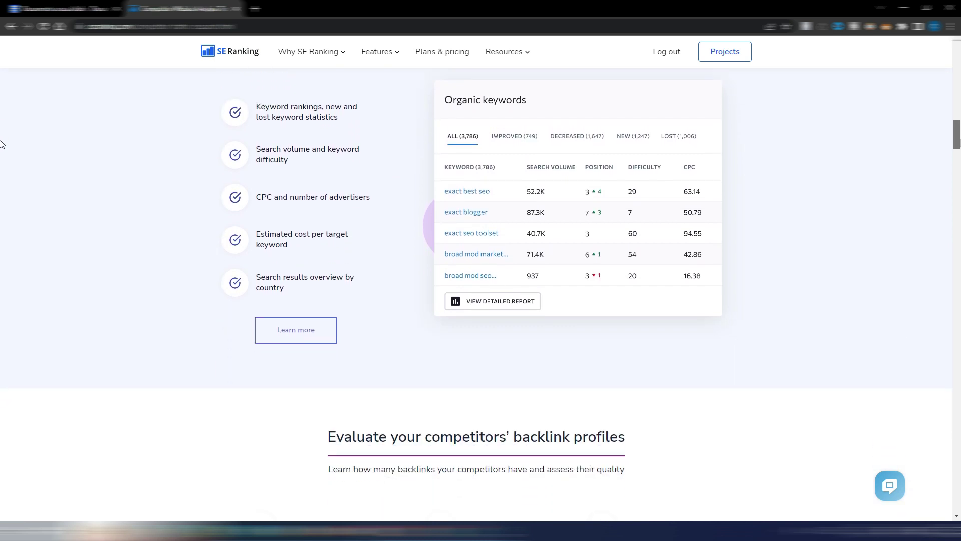
{"action": "scroll", "coordinate": [1, 150], "scroll_direction": "down", "scroll_amount": 7}
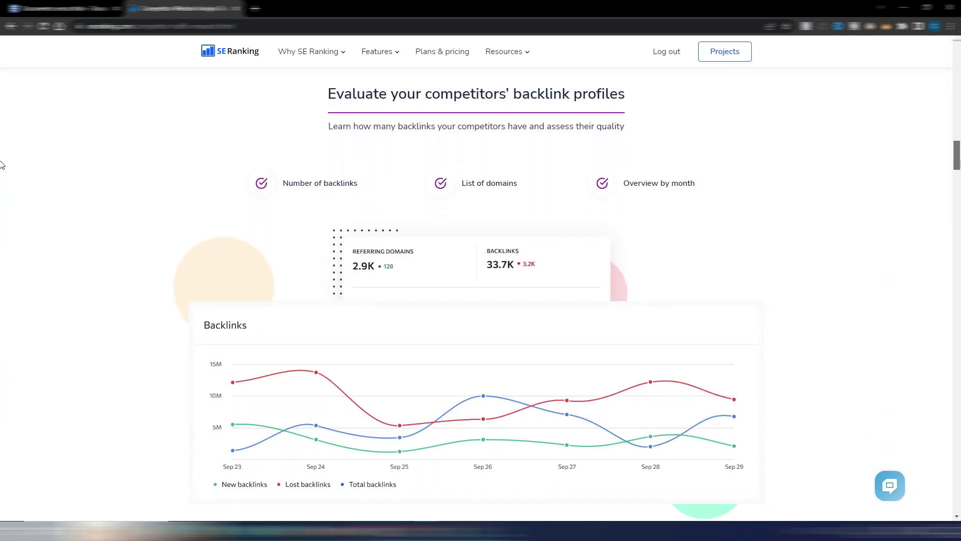
{"action": "scroll", "coordinate": [1, 163], "scroll_direction": "up", "scroll_amount": 20}
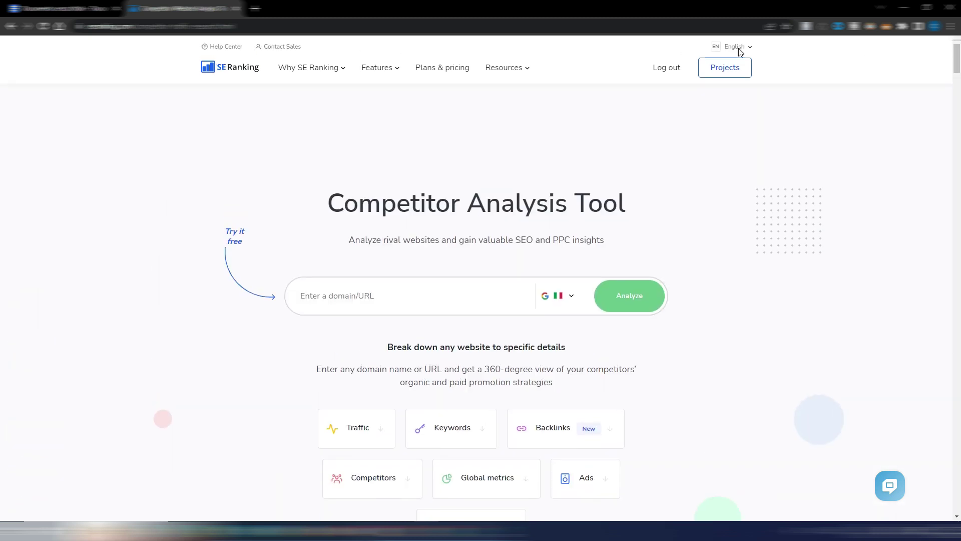
Return to the SE Ranking home page and scroll down to the Competitive Research section.
{"action": "left_click", "coordinate": [245, 73]}
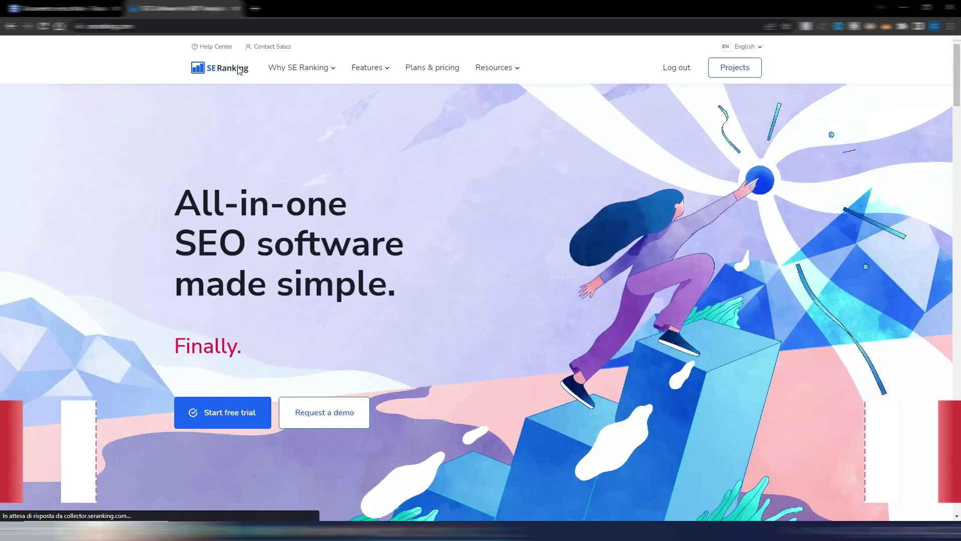
{"action": "mouse_move", "coordinate": [293, 74]}
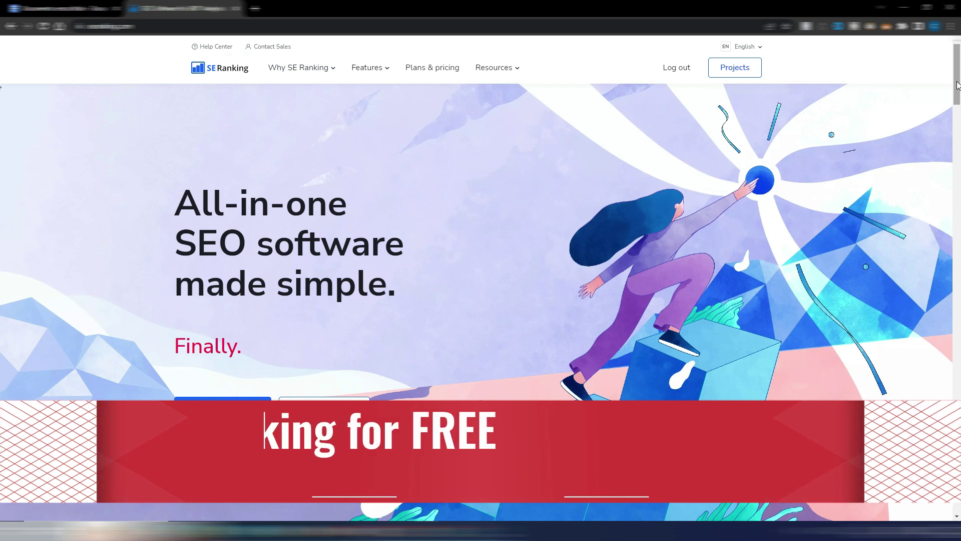
{"action": "scroll", "coordinate": [957, 90], "scroll_direction": "down", "scroll_amount": 2}
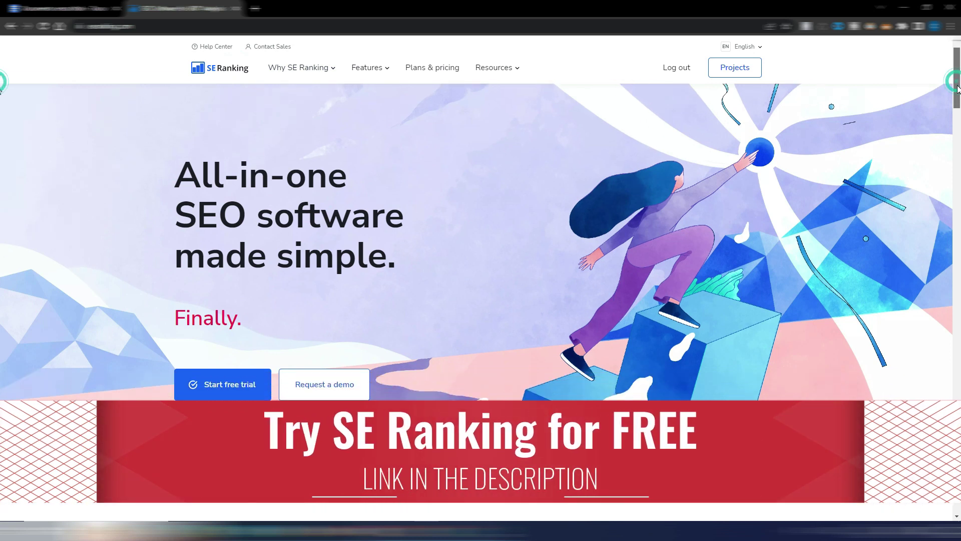
{"action": "left_click_drag", "start_coordinate": [959, 104], "coordinate": [959, 190]}
{"action": "scroll", "coordinate": [2, 190], "scroll_direction": "down", "scroll_amount": 3}
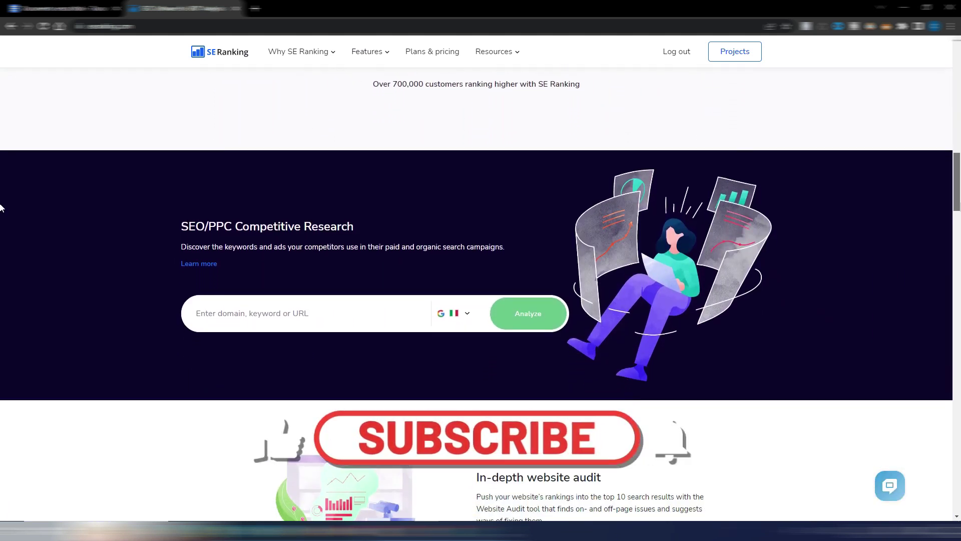
{"action": "scroll", "coordinate": [1, 211], "scroll_direction": "down", "scroll_amount": 7}
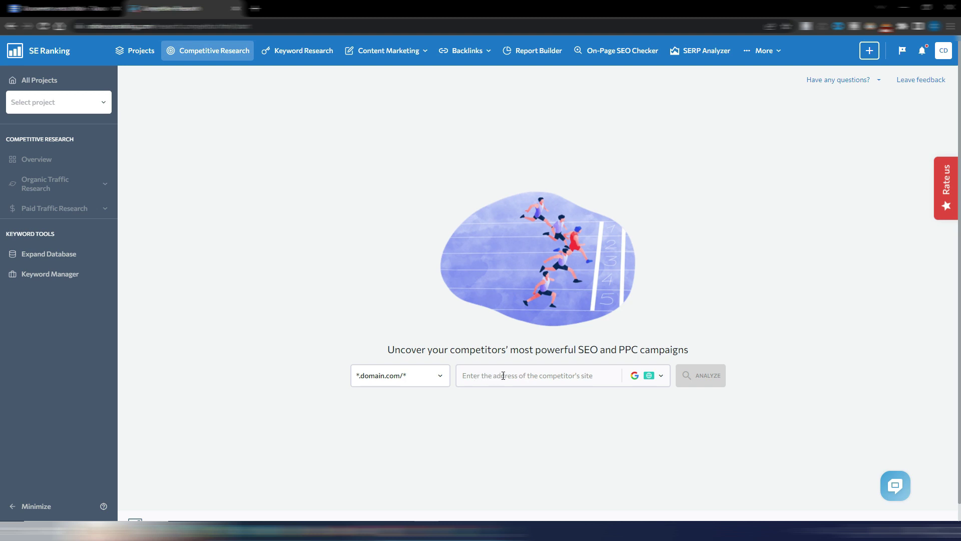
Paste jasper.ai as the competitor domain, keep USA as the region, and run the analysis.
{"action": "type", "text": "jasper.ai"}
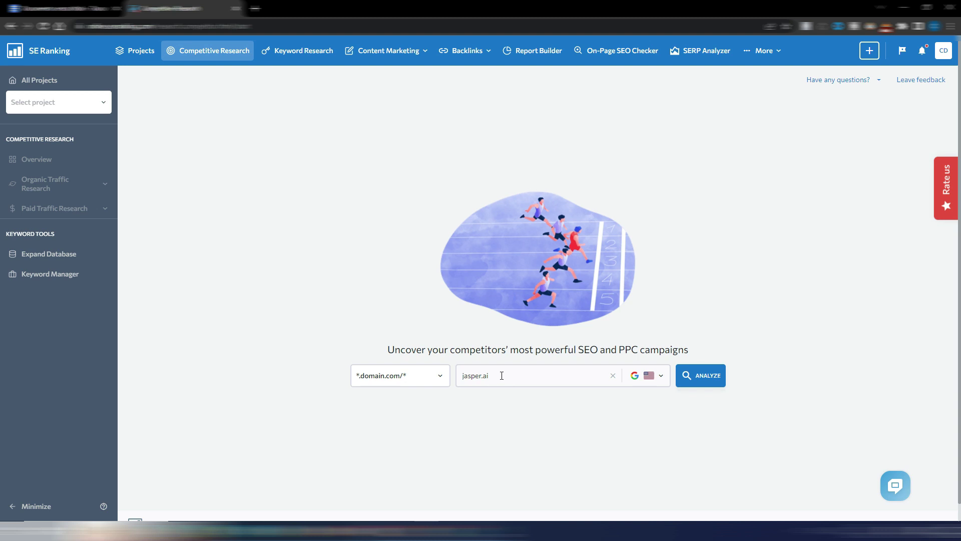
{"action": "left_click", "coordinate": [656, 375]}
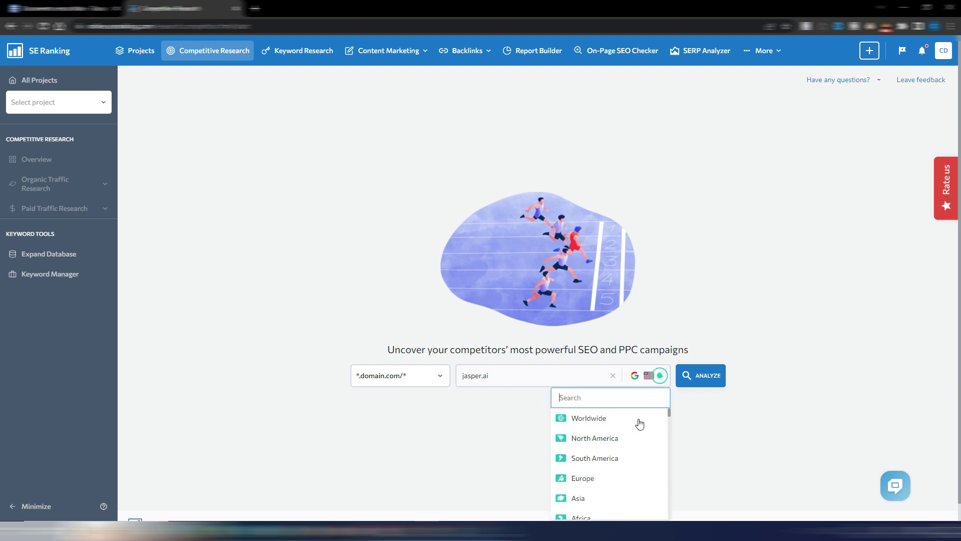
{"action": "scroll", "coordinate": [627, 440], "scroll_direction": "down", "scroll_amount": 5}
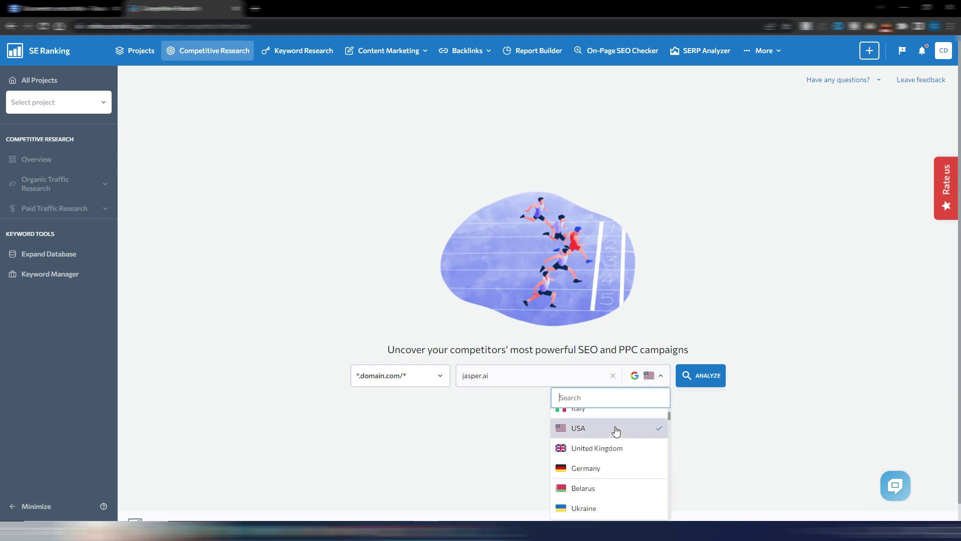
{"action": "left_click", "coordinate": [616, 430]}
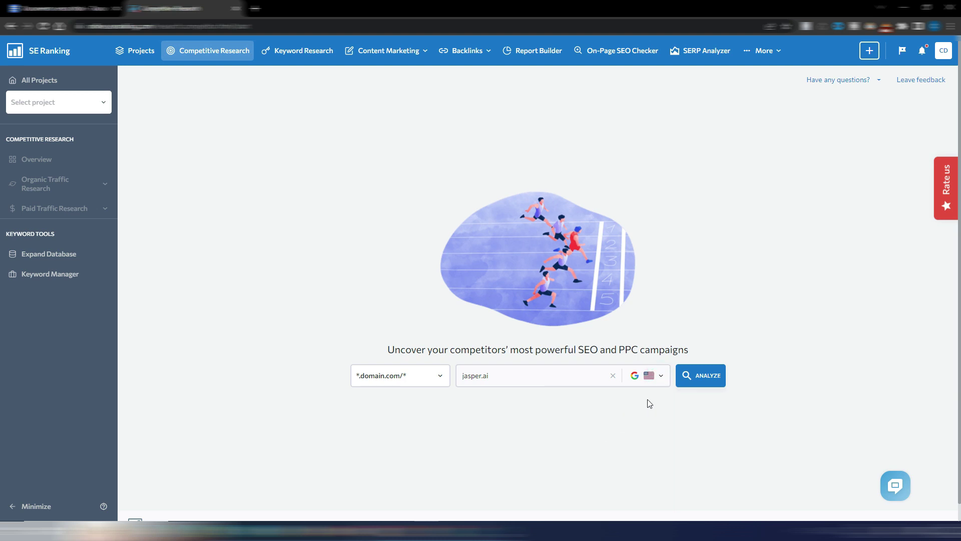
{"action": "left_click", "coordinate": [699, 385]}
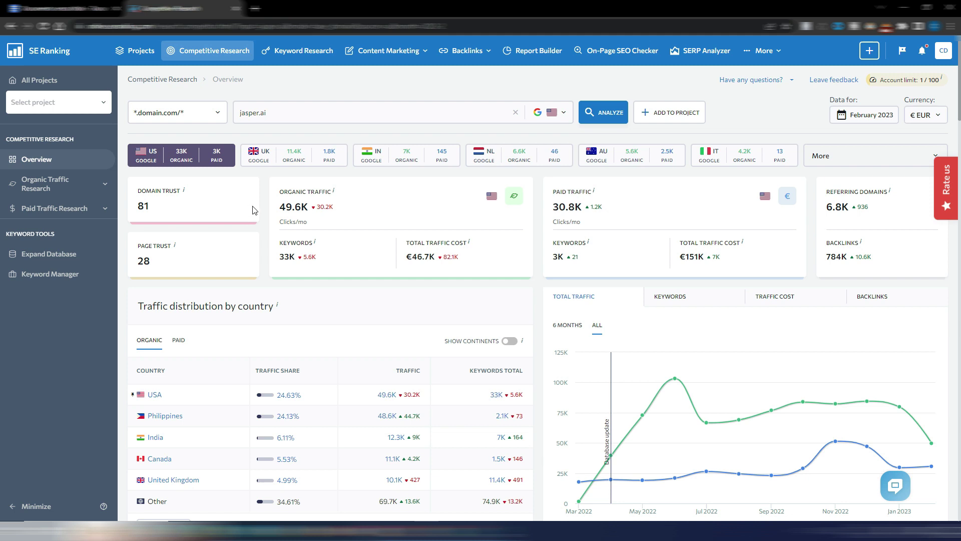
View the Keywords, Traffic Cost and Backlinks charts, then show Total Traffic for 6 months.
{"action": "scroll", "coordinate": [3, 100], "scroll_direction": "down", "scroll_amount": 5}
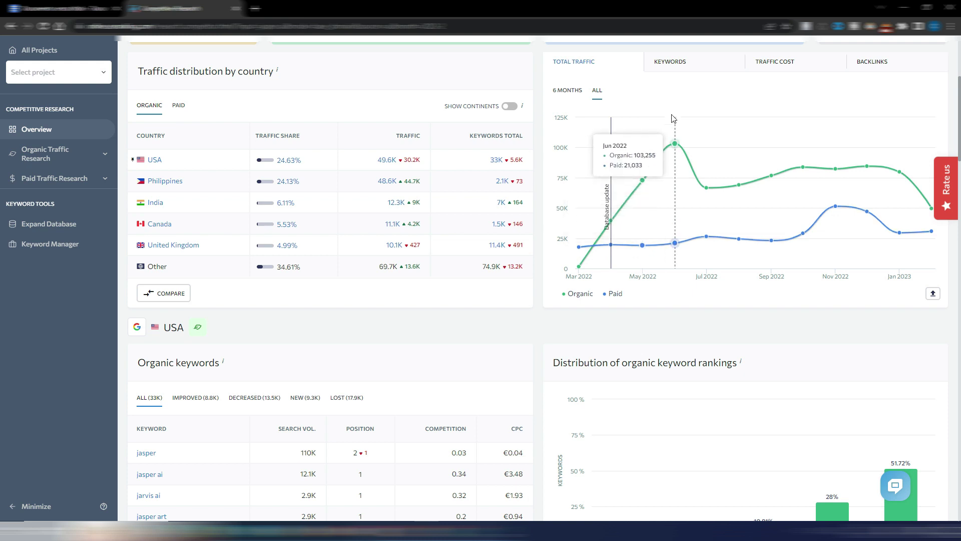
{"action": "left_click", "coordinate": [685, 65]}
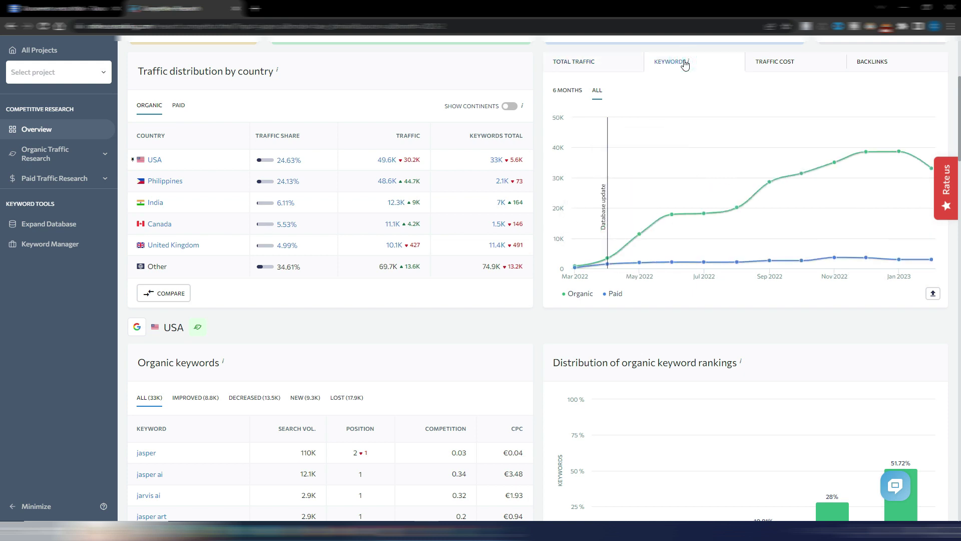
{"action": "left_click", "coordinate": [799, 63]}
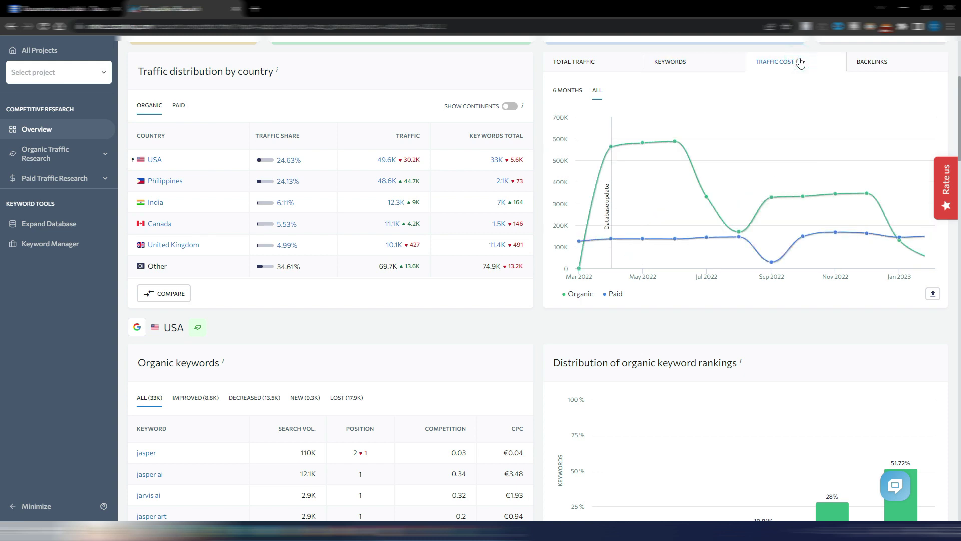
{"action": "left_click", "coordinate": [876, 61]}
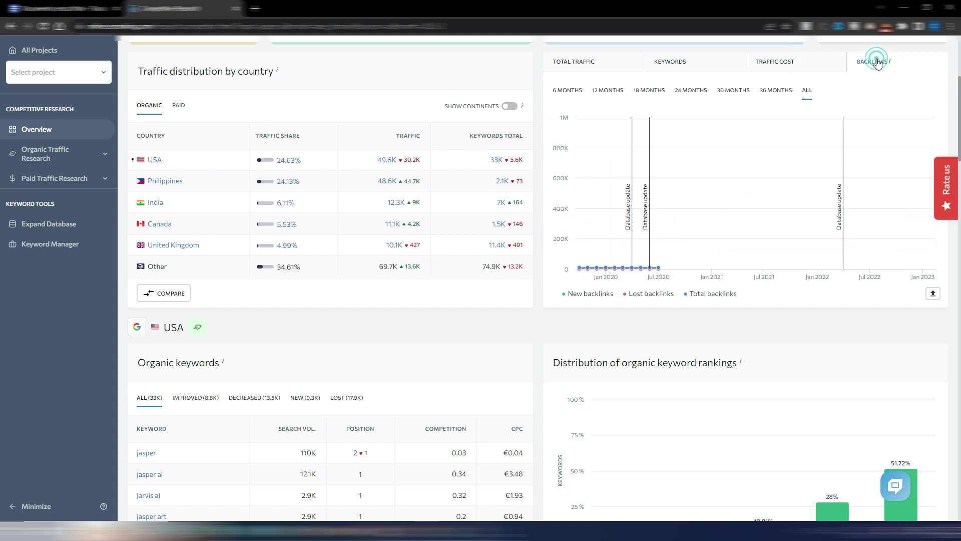
{"action": "left_click", "coordinate": [576, 62]}
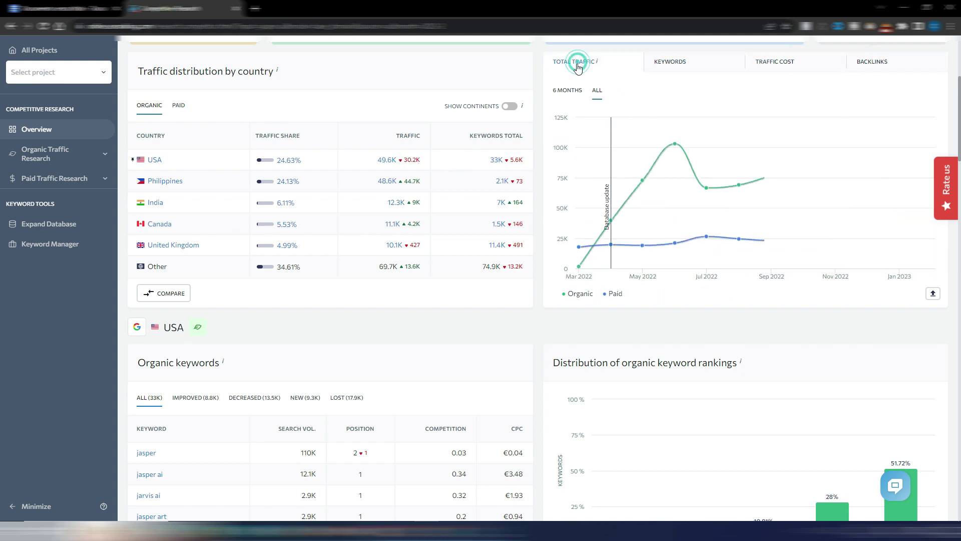
{"action": "left_click", "coordinate": [567, 94]}
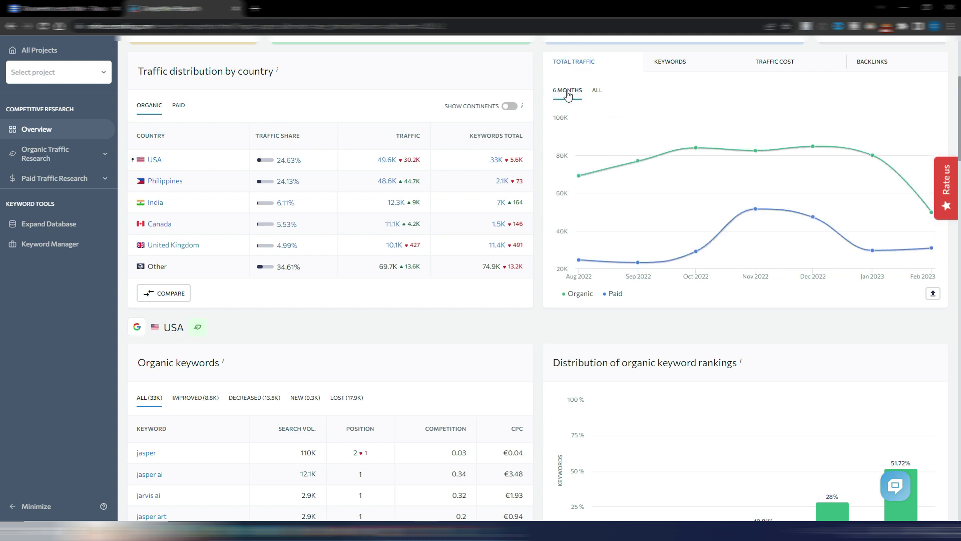
{"action": "left_click_drag", "start_coordinate": [957, 125], "coordinate": [947, 175]}
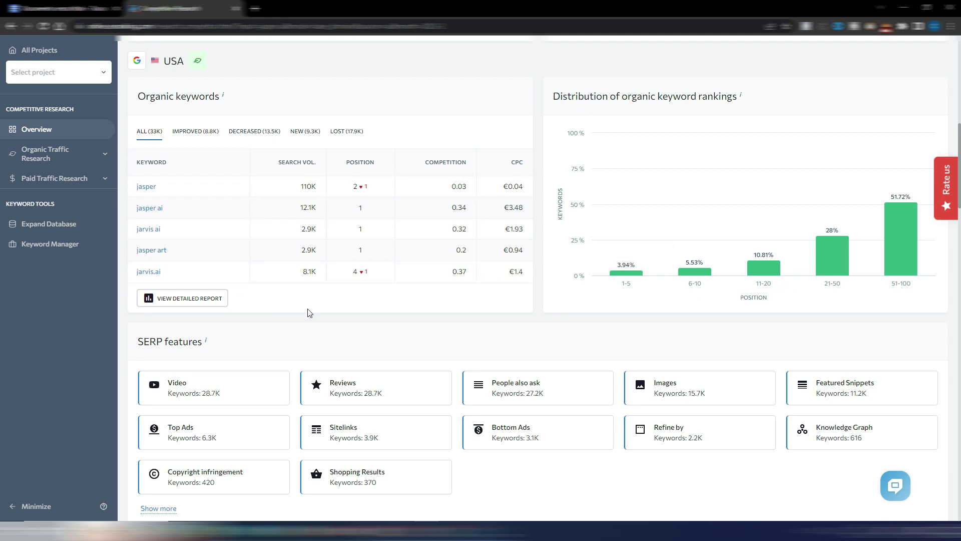
{"action": "scroll", "coordinate": [2, 202], "scroll_direction": "down", "scroll_amount": 4}
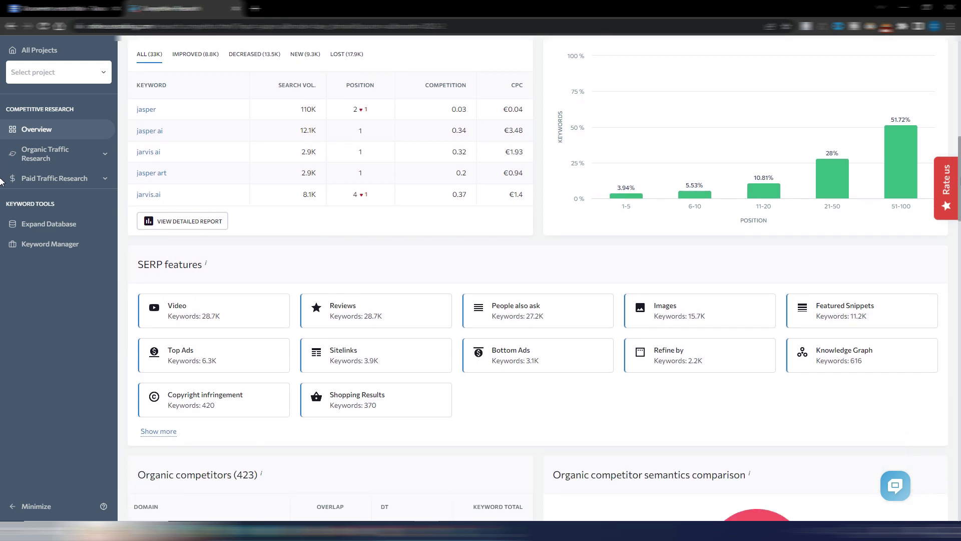
{"action": "scroll", "coordinate": [1, 202], "scroll_direction": "down", "scroll_amount": 2}
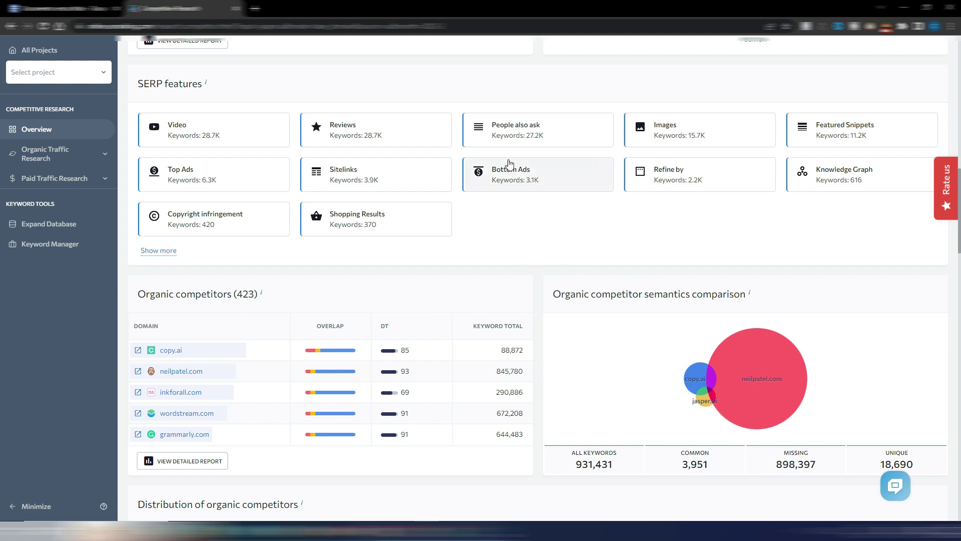
{"action": "mouse_move", "coordinate": [557, 139]}
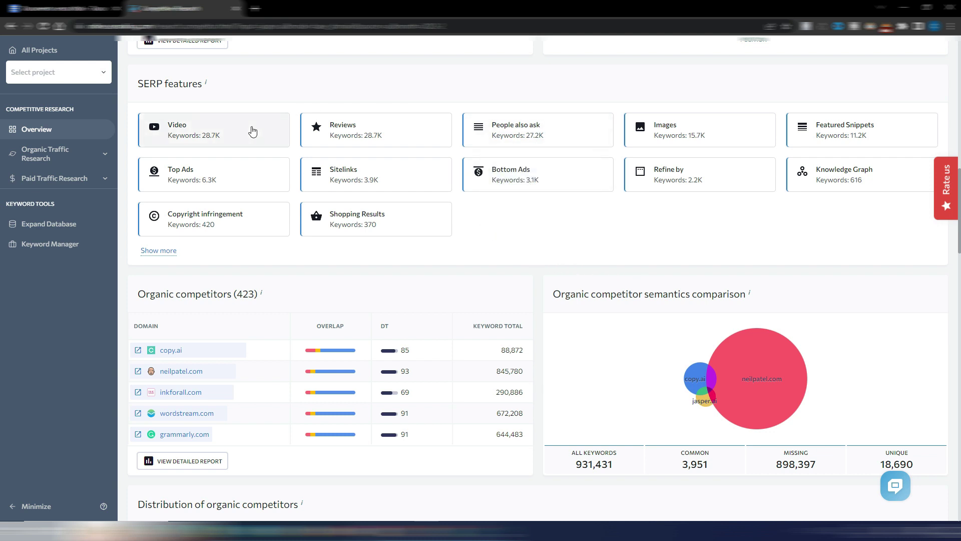
{"action": "mouse_move", "coordinate": [908, 130]}
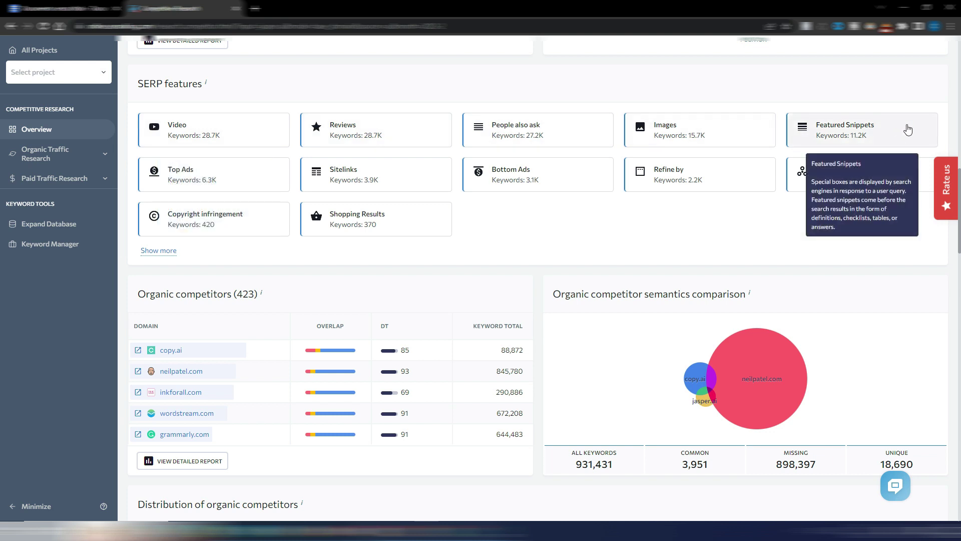
{"action": "scroll", "coordinate": [2, 243], "scroll_direction": "down", "scroll_amount": 4}
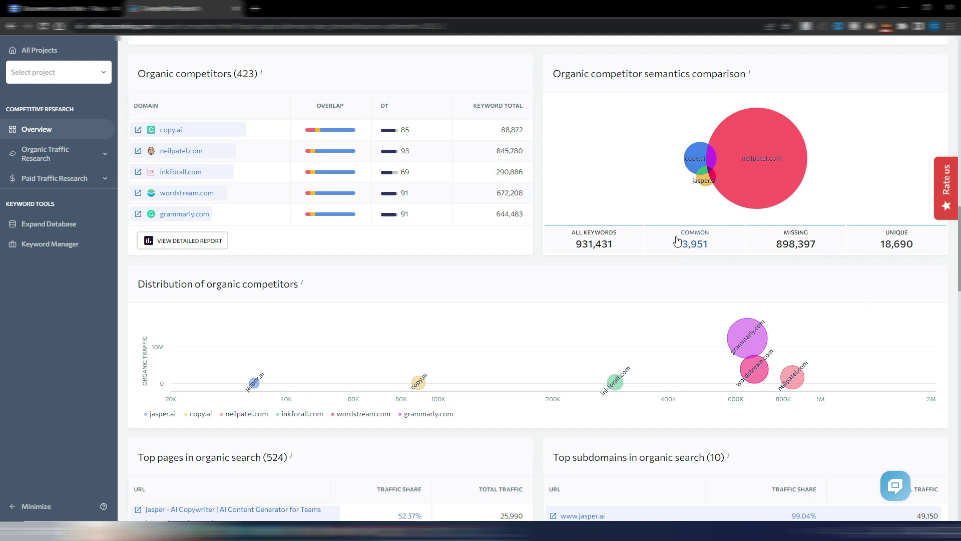
{"action": "scroll", "coordinate": [1, 307], "scroll_direction": "down", "scroll_amount": 6}
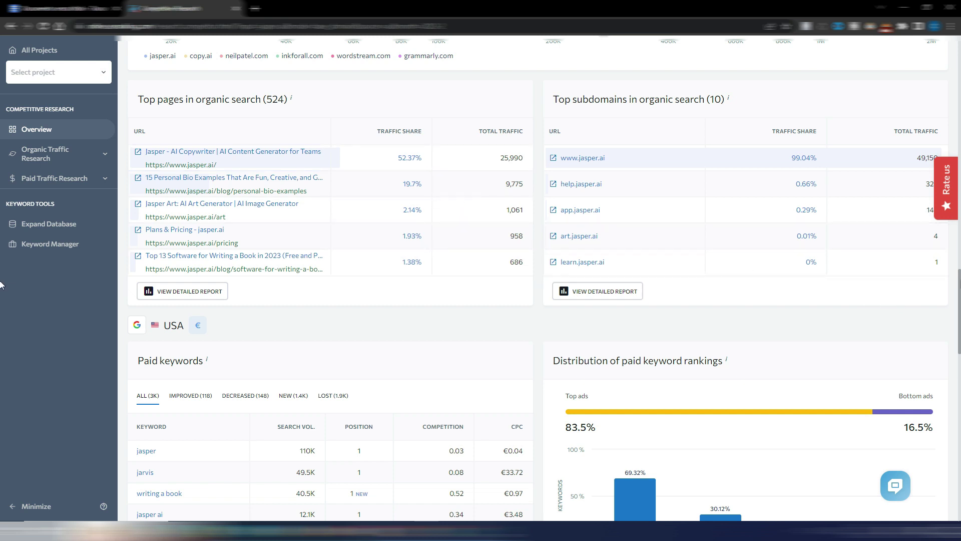
{"action": "scroll", "coordinate": [0, 285], "scroll_direction": "down", "scroll_amount": 5}
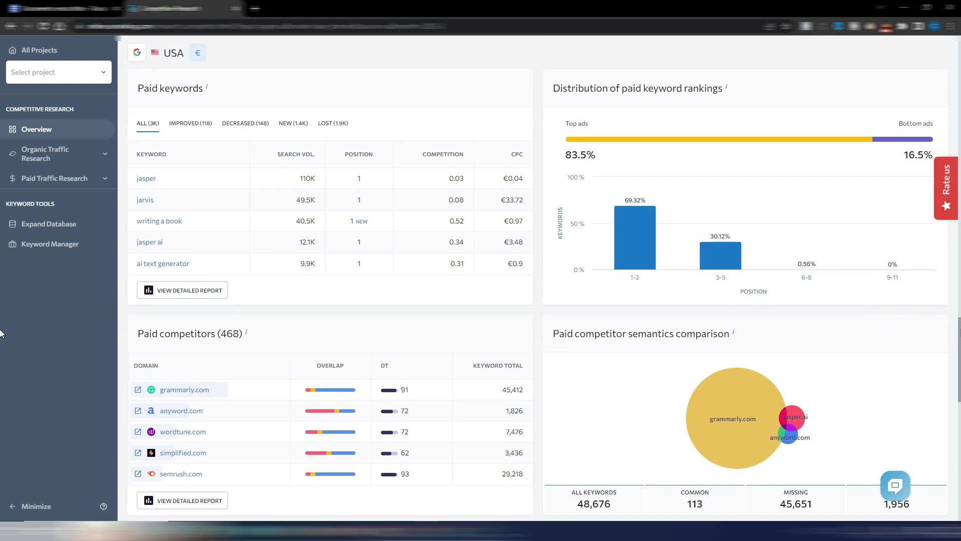
{"action": "scroll", "coordinate": [0, 334], "scroll_direction": "down", "scroll_amount": 7}
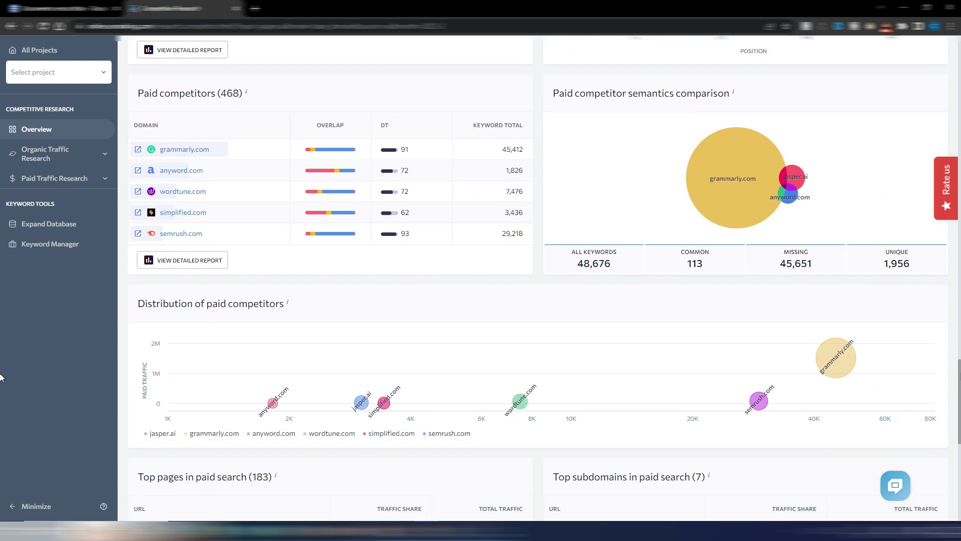
{"action": "scroll", "coordinate": [0, 398], "scroll_direction": "down", "scroll_amount": 3}
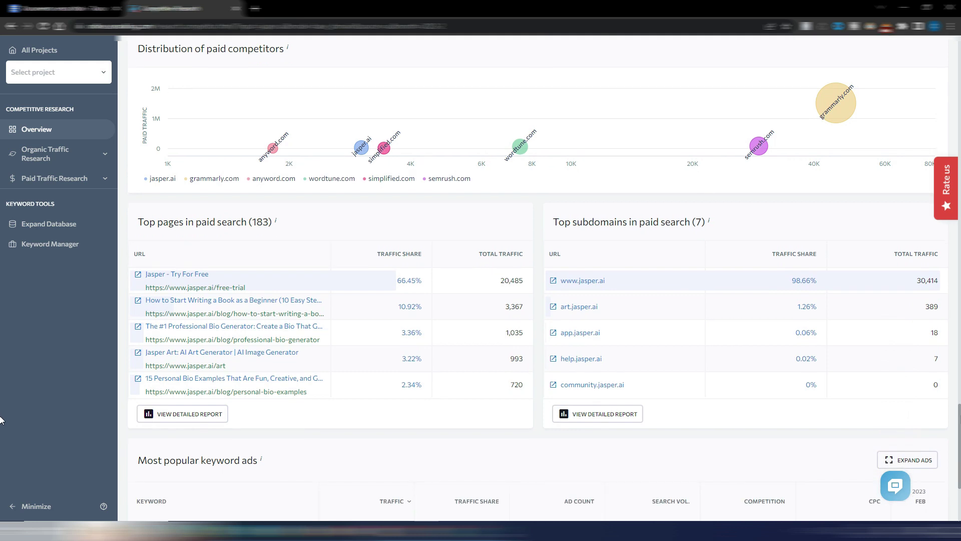
{"action": "scroll", "coordinate": [925, 350], "scroll_direction": "down", "scroll_amount": 4}
{"action": "mouse_move", "coordinate": [925, 351]}
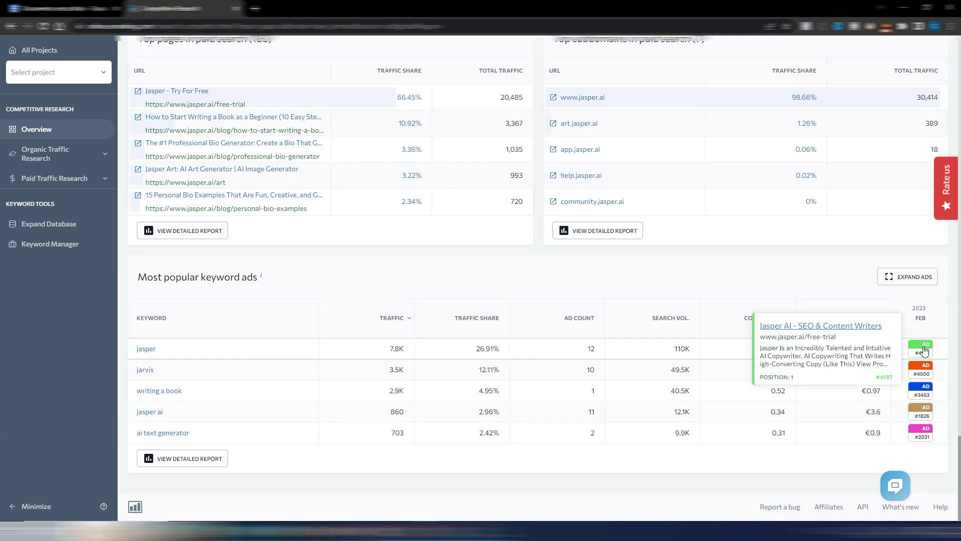
{"action": "mouse_move", "coordinate": [924, 376]}
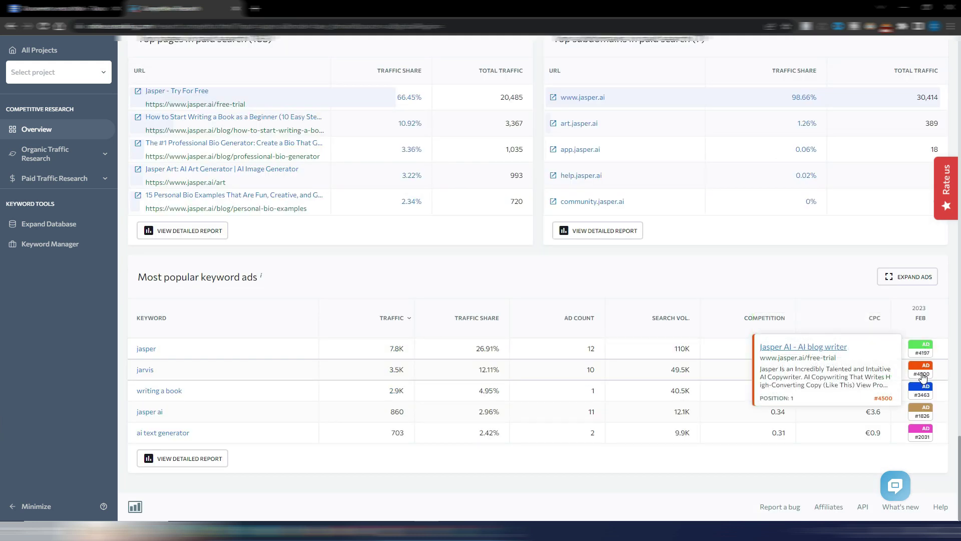
{"action": "scroll", "coordinate": [1, 210], "scroll_direction": "up", "scroll_amount": 20}
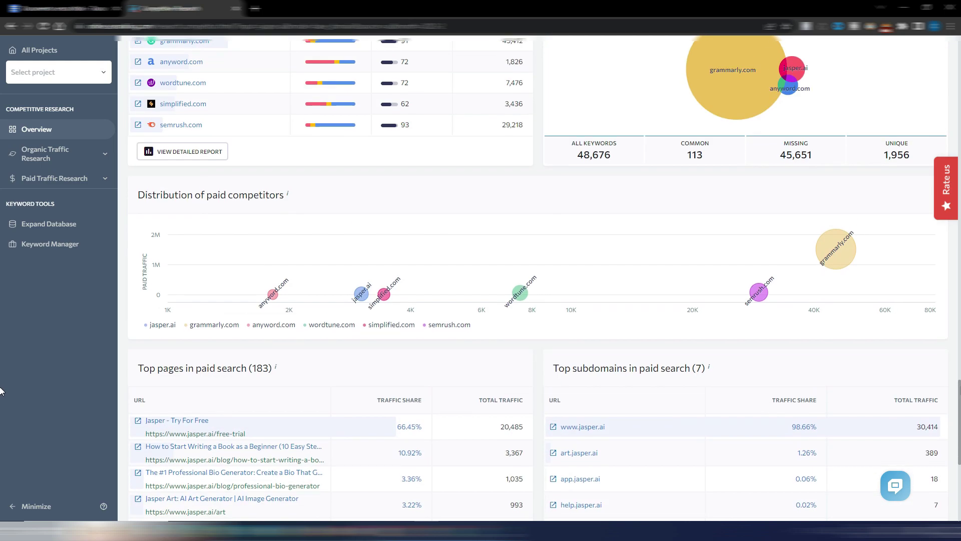
{"action": "scroll", "coordinate": [1, 210], "scroll_direction": "up", "scroll_amount": 15}
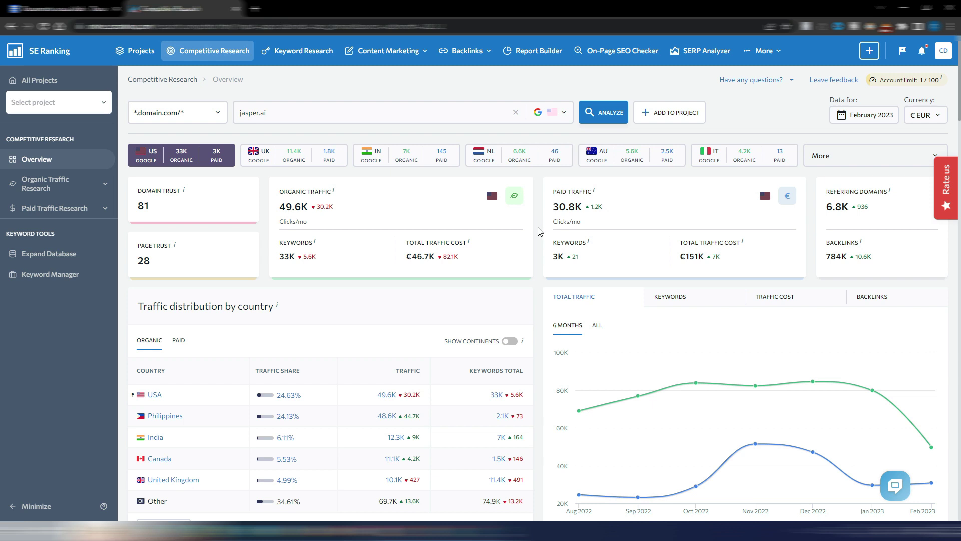
{"action": "scroll", "coordinate": [540, 231], "scroll_direction": "down", "scroll_amount": 8}
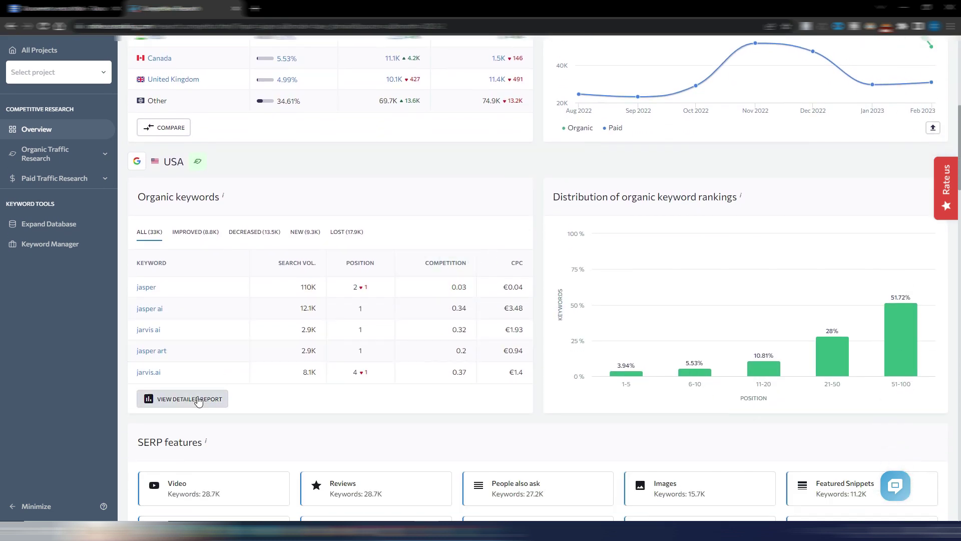
Open the detailed organic keywords report and remove the difficulty 0–29 filter.
{"action": "left_click", "coordinate": [196, 402]}
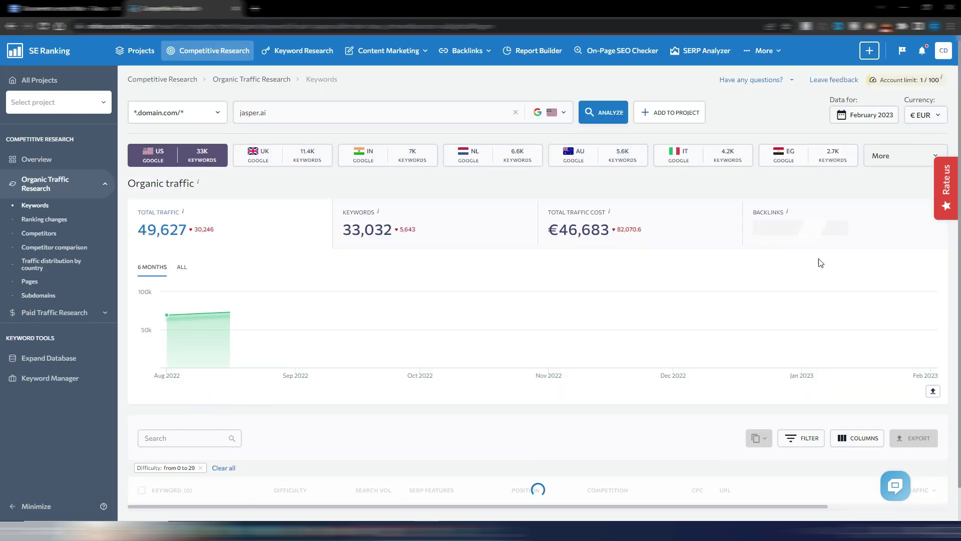
{"action": "scroll", "coordinate": [826, 260], "scroll_direction": "down", "scroll_amount": 2}
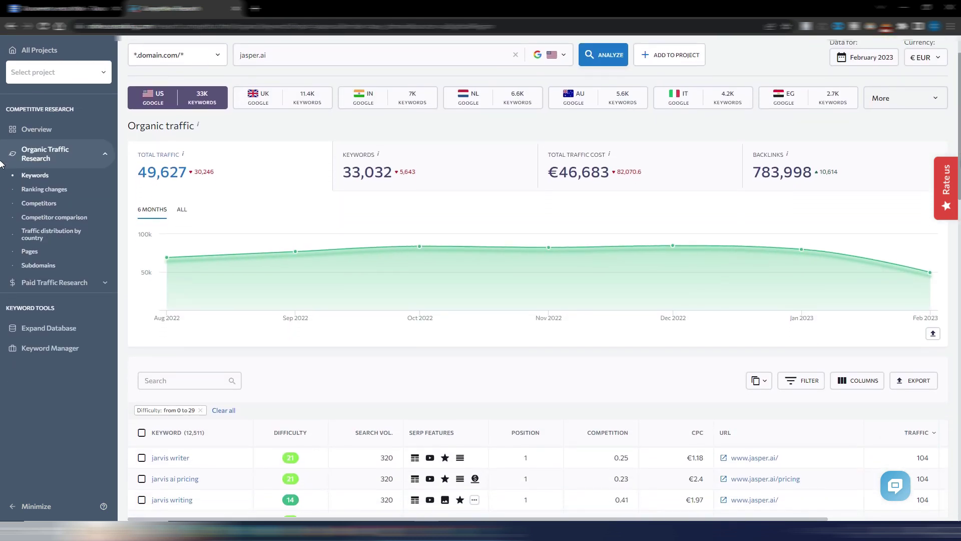
{"action": "scroll", "coordinate": [2, 164], "scroll_direction": "down", "scroll_amount": 5}
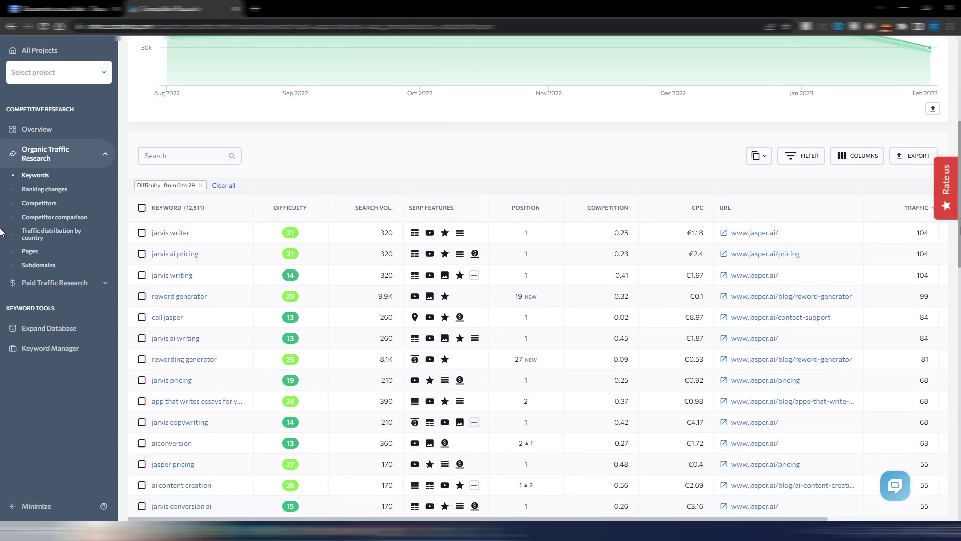
{"action": "scroll", "coordinate": [1, 232], "scroll_direction": "down", "scroll_amount": 2}
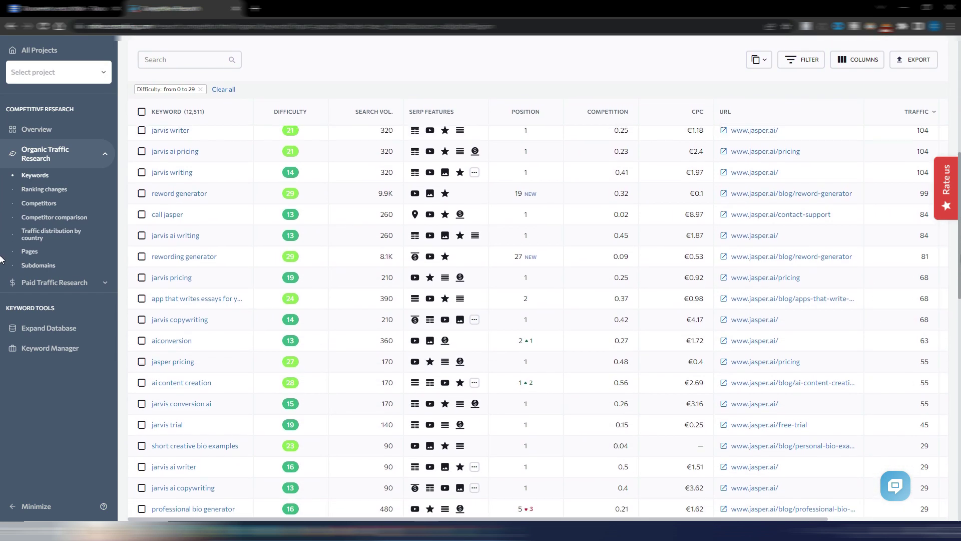
{"action": "scroll", "coordinate": [2, 255], "scroll_direction": "up", "scroll_amount": 1}
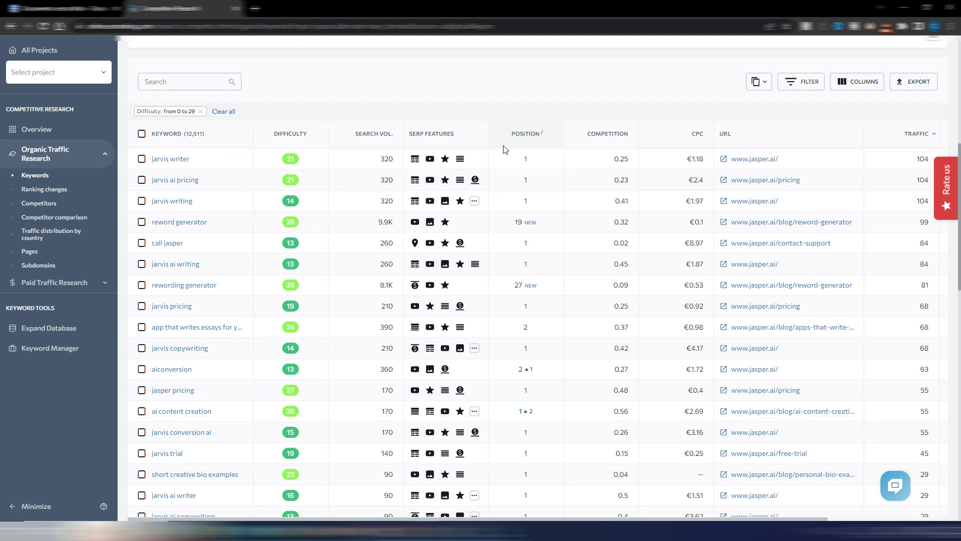
{"action": "scroll", "coordinate": [928, 239], "scroll_direction": "up", "scroll_amount": 3}
{"action": "left_click", "coordinate": [199, 261]}
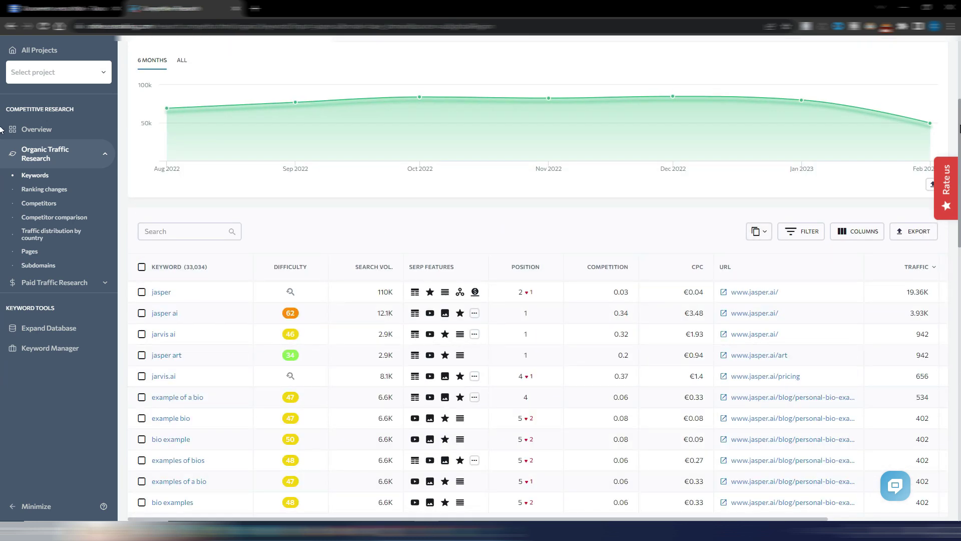
Chart keyword count, traffic cost and backlinks over time.
{"action": "scroll", "coordinate": [2, 131], "scroll_direction": "up", "scroll_amount": 4}
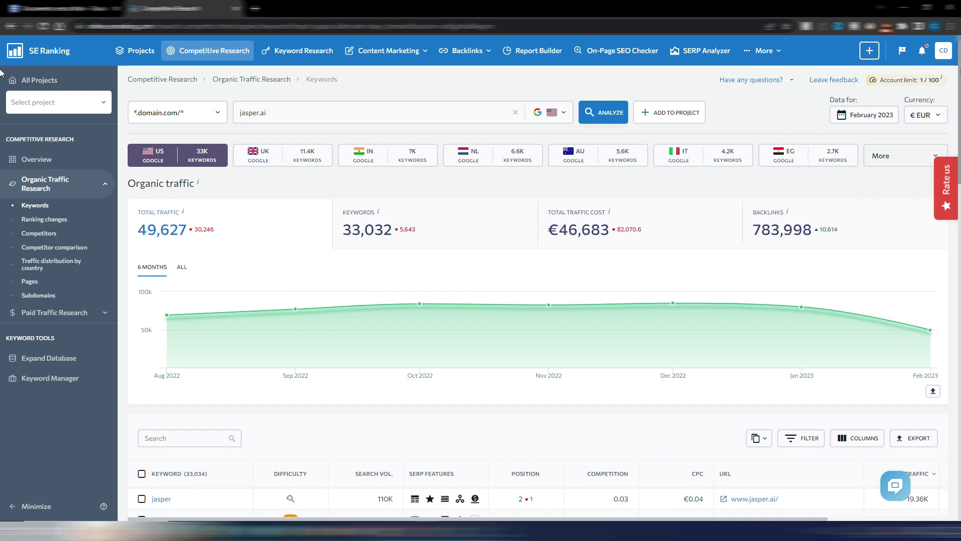
{"action": "scroll", "coordinate": [2, 76], "scroll_direction": "down", "scroll_amount": 3}
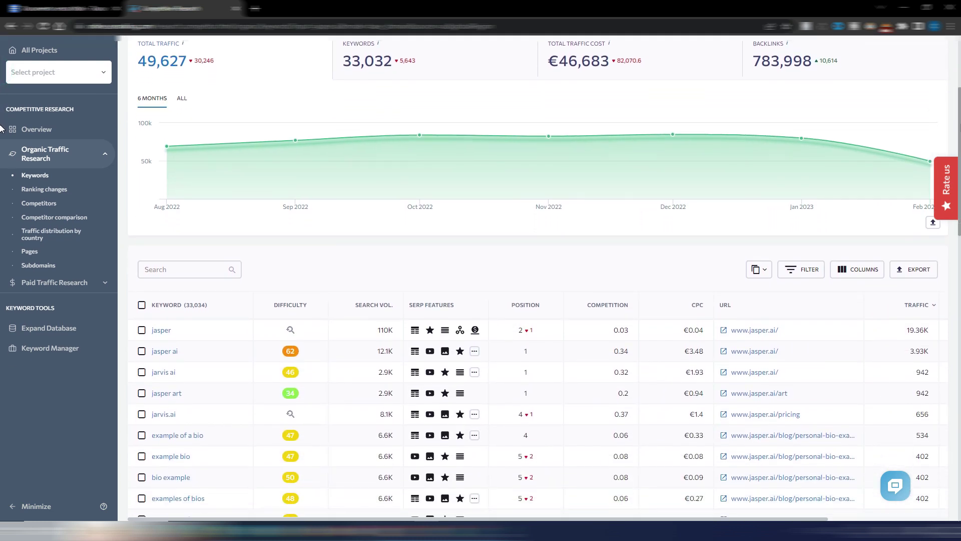
{"action": "scroll", "coordinate": [1, 131], "scroll_direction": "down", "scroll_amount": 2}
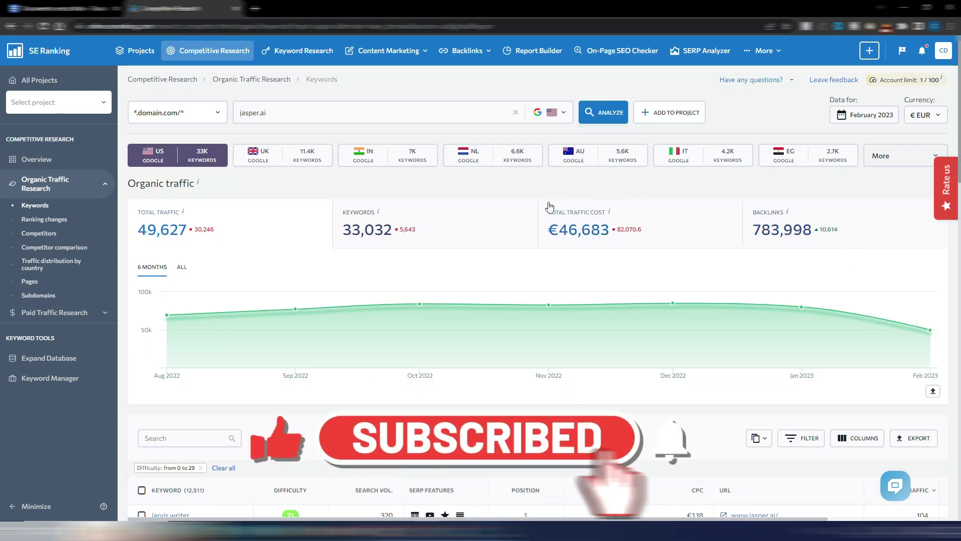
{"action": "left_click", "coordinate": [390, 219]}
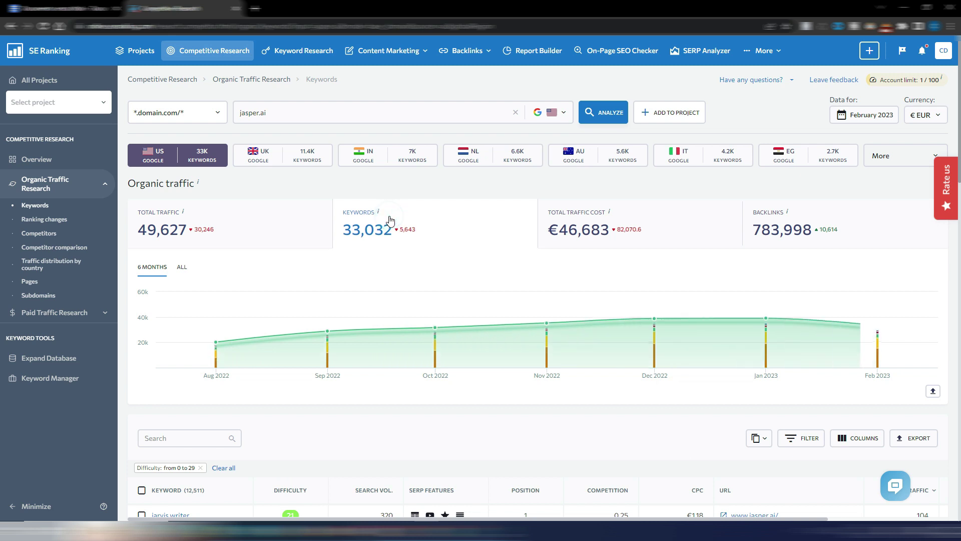
{"action": "left_click", "coordinate": [636, 216]}
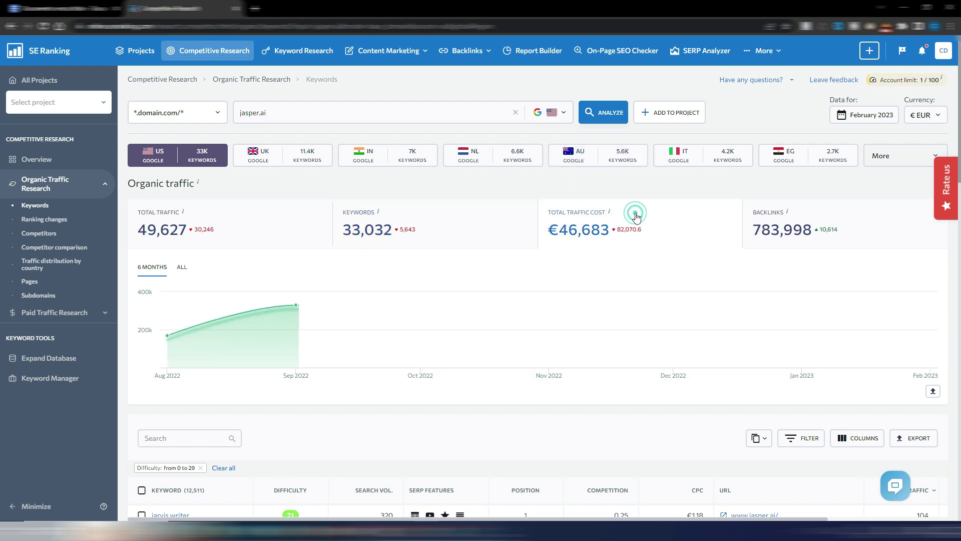
{"action": "left_click", "coordinate": [829, 219]}
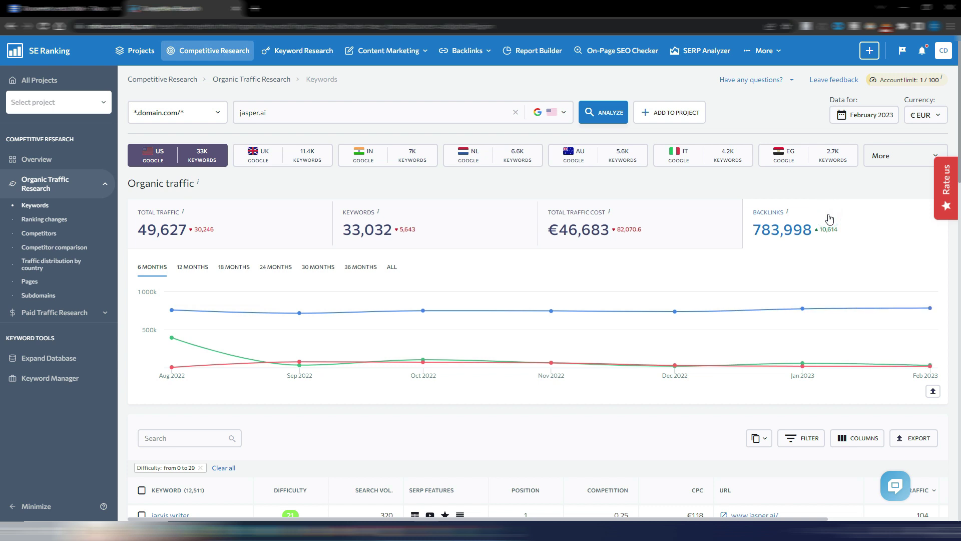
Sort the 33,034 keywords by difficulty, lowest first.
{"action": "left_click", "coordinate": [387, 186]}
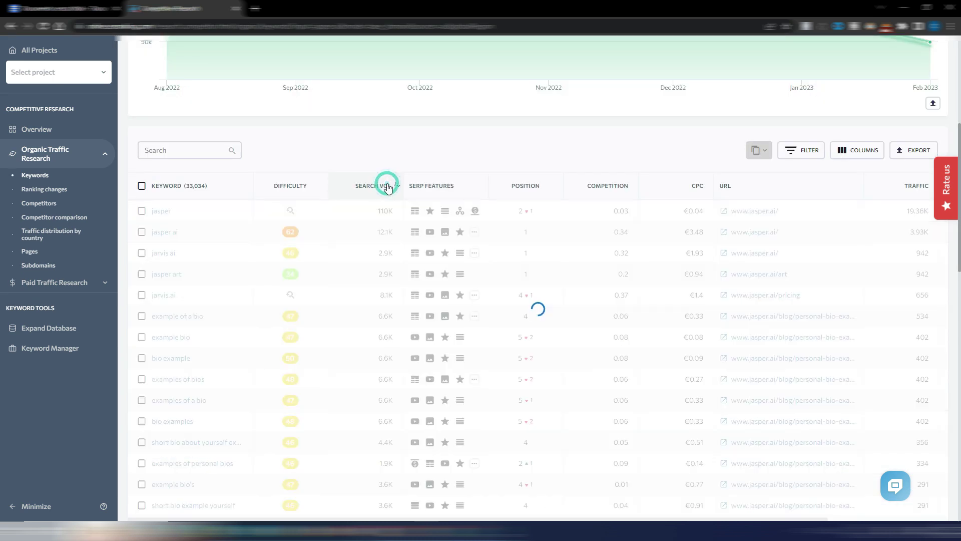
{"action": "left_click", "coordinate": [530, 187]}
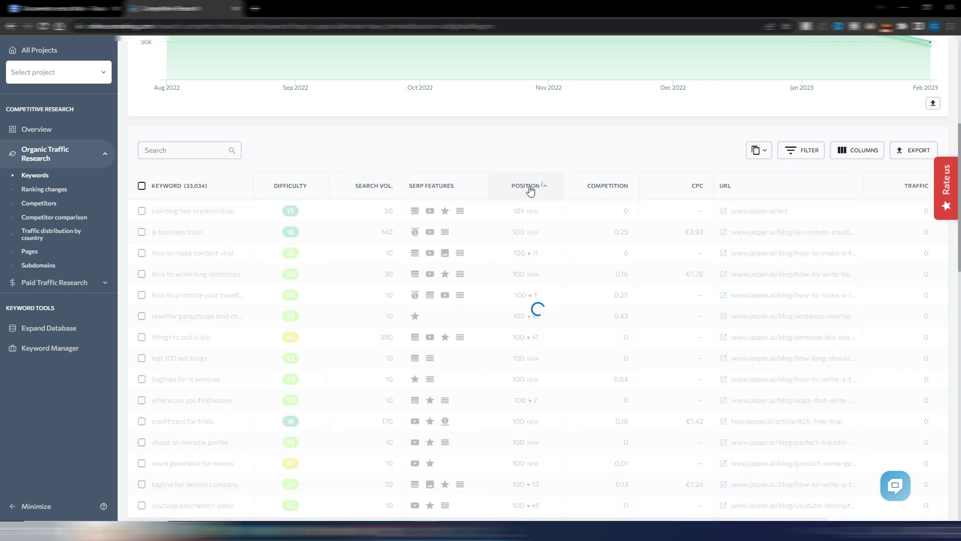
{"action": "left_click", "coordinate": [302, 187]}
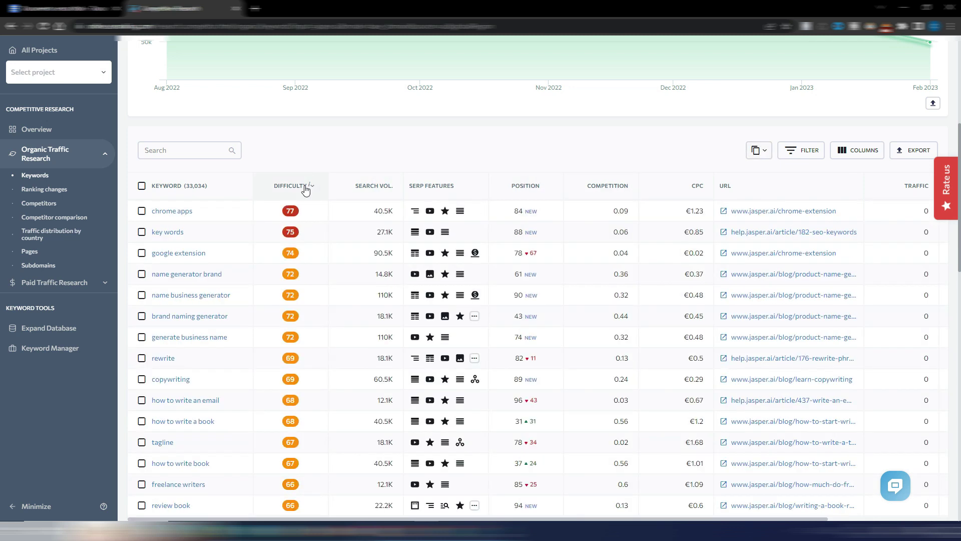
{"action": "left_click", "coordinate": [303, 188]}
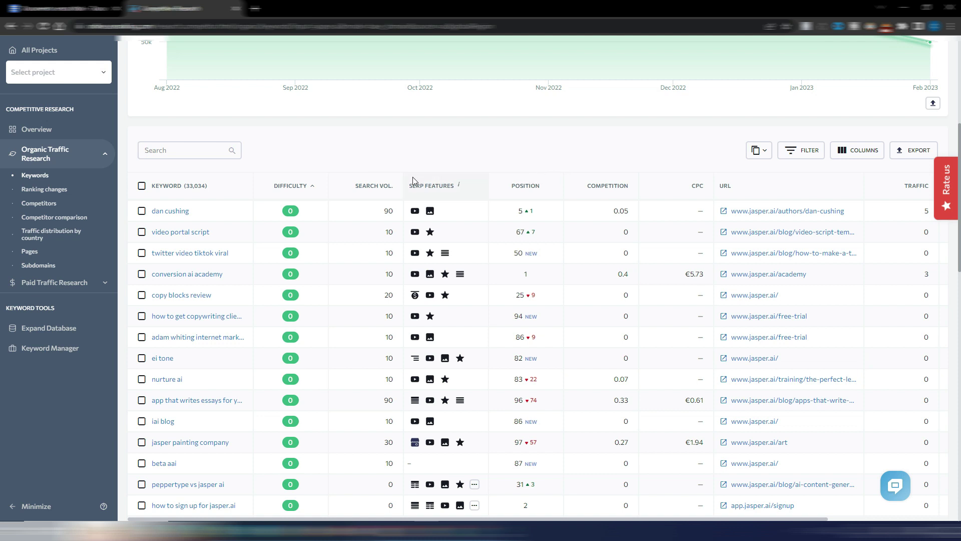
Filter jasper.ai's keywords to difficulty 0–29.
{"action": "left_click", "coordinate": [808, 154]}
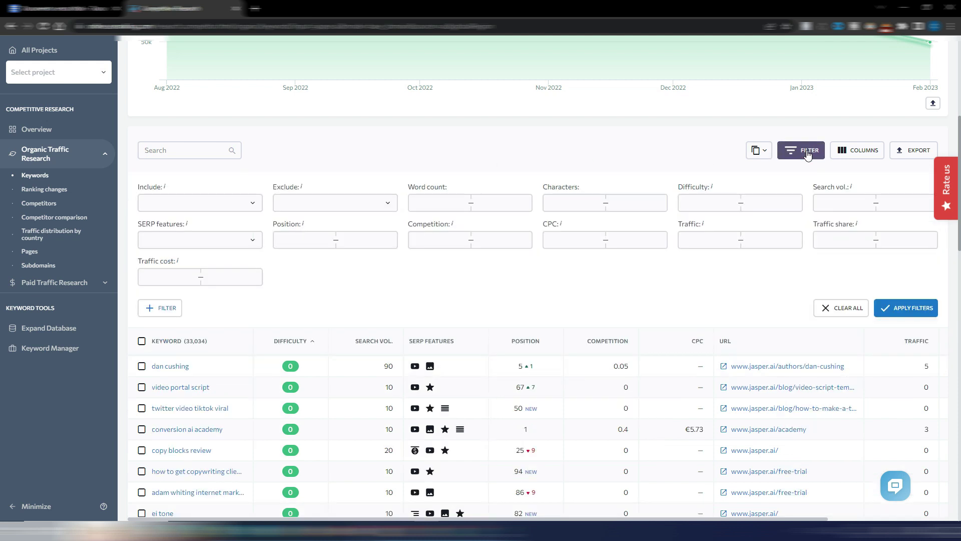
{"action": "left_click", "coordinate": [712, 201]}
{"action": "type", "text": "0"}
{"action": "left_click", "coordinate": [901, 312]}
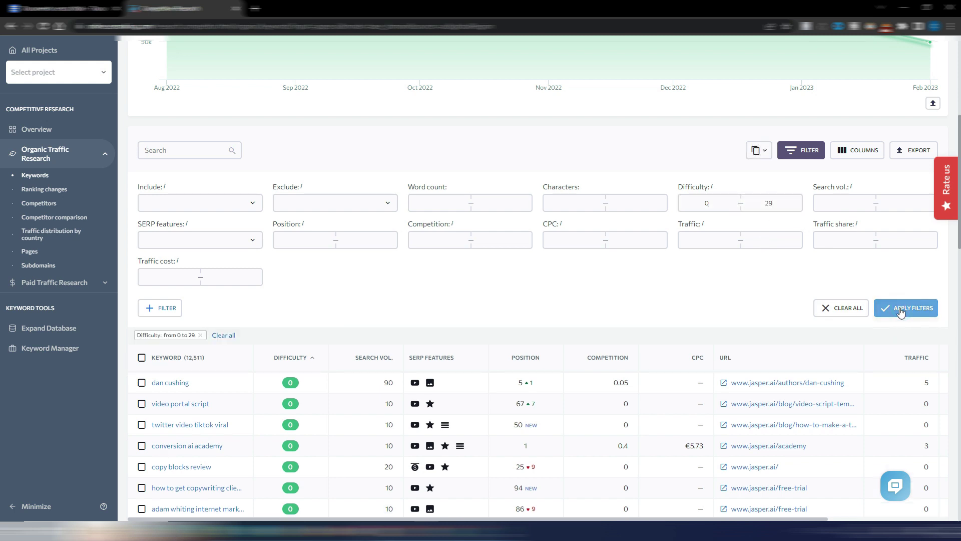
Sort the 12,511 keywords by search volume, highest first, and open the 'incomplete sentence checker' actions.
{"action": "scroll", "coordinate": [666, 230], "scroll_direction": "down", "scroll_amount": 1}
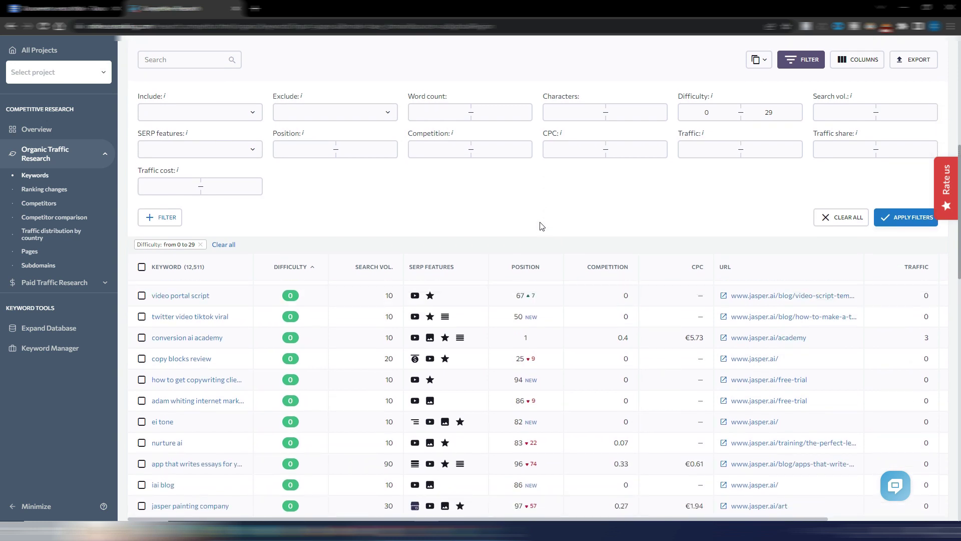
{"action": "left_click", "coordinate": [892, 256]}
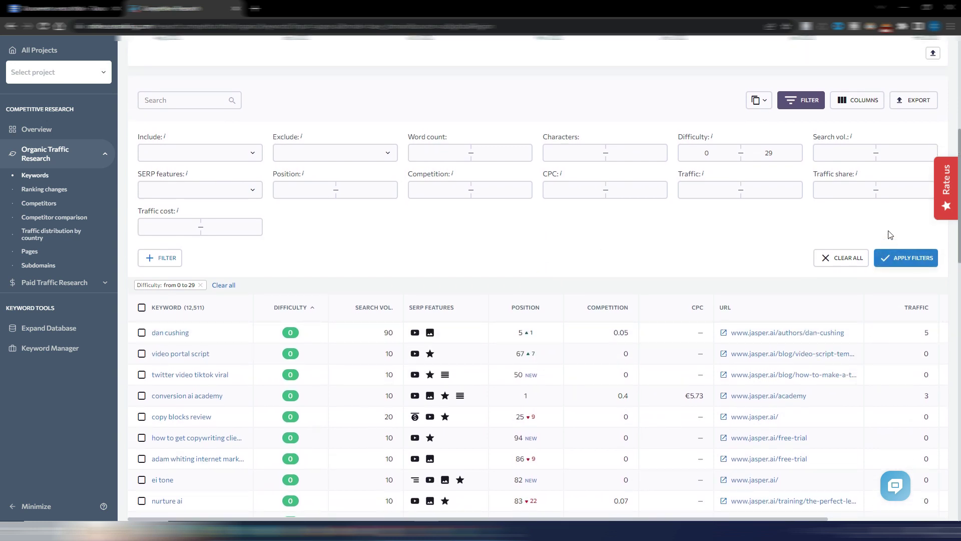
{"action": "left_click", "coordinate": [373, 154]}
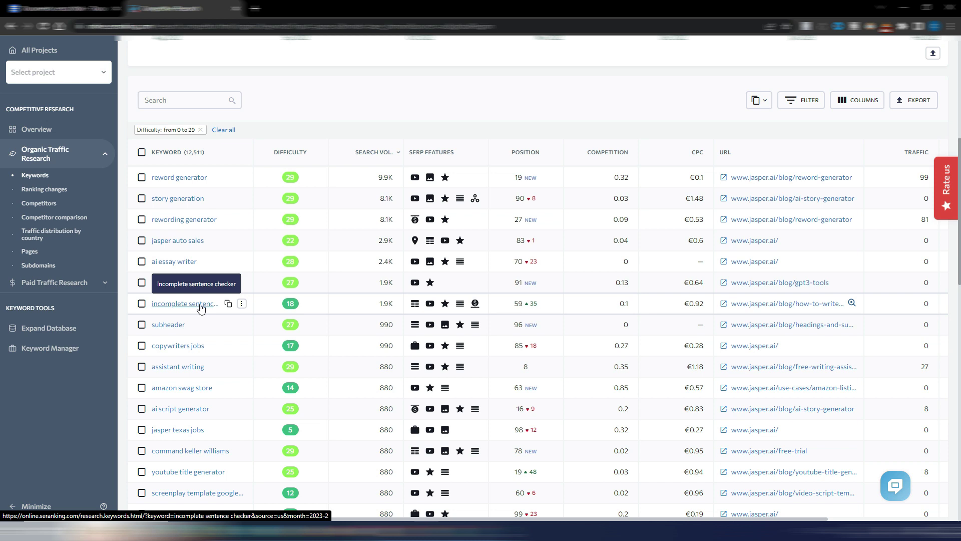
{"action": "left_click", "coordinate": [242, 304]}
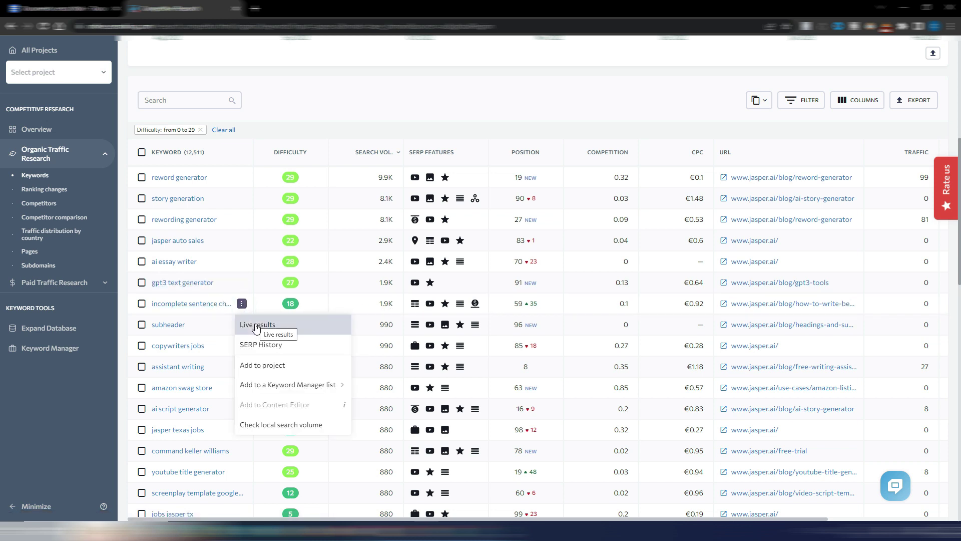
Review the live Google results for 'incomplete sentence checker', then close them.
{"action": "left_click", "coordinate": [256, 326]}
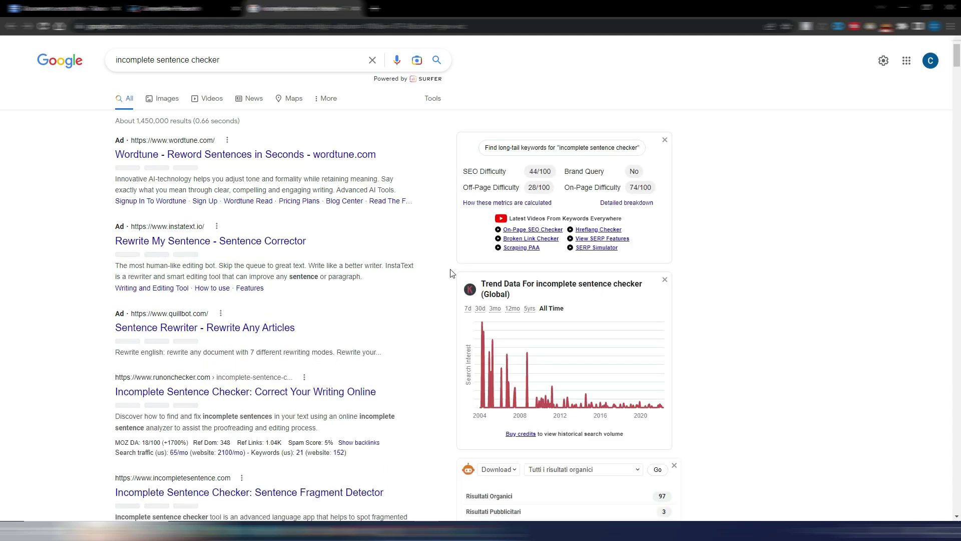
{"action": "scroll", "coordinate": [452, 273], "scroll_direction": "down", "scroll_amount": 5}
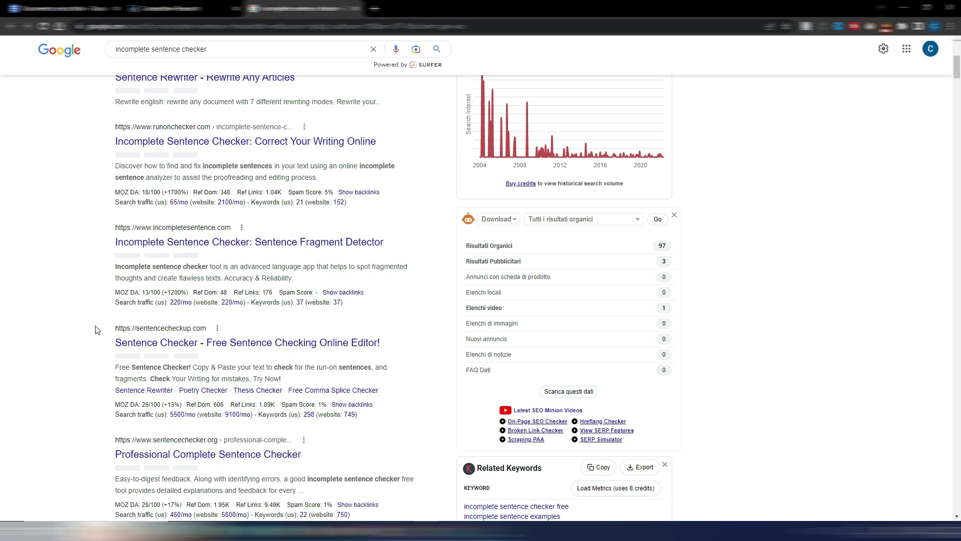
{"action": "scroll", "coordinate": [95, 322], "scroll_direction": "down", "scroll_amount": 2}
{"action": "scroll", "coordinate": [95, 322], "scroll_direction": "down", "scroll_amount": 1}
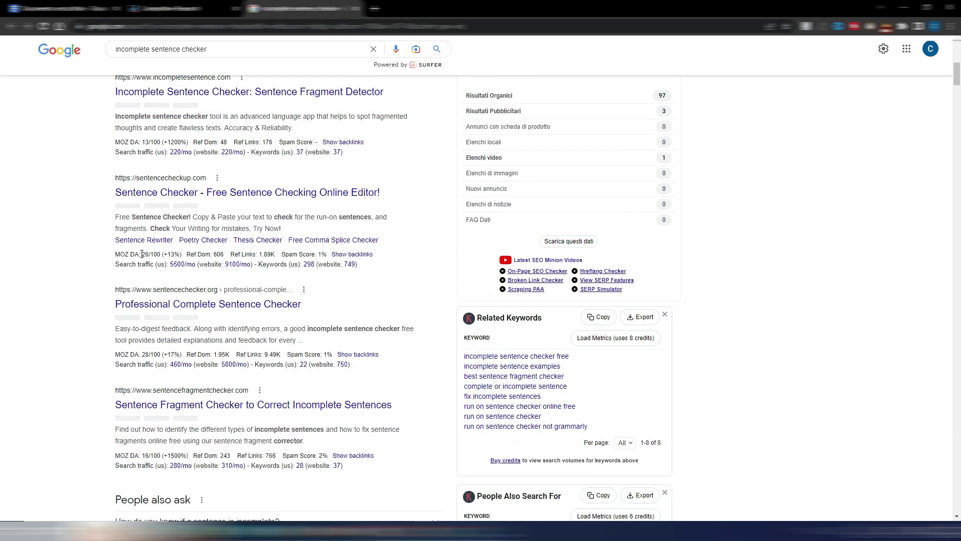
{"action": "scroll", "coordinate": [92, 270], "scroll_direction": "down", "scroll_amount": 2}
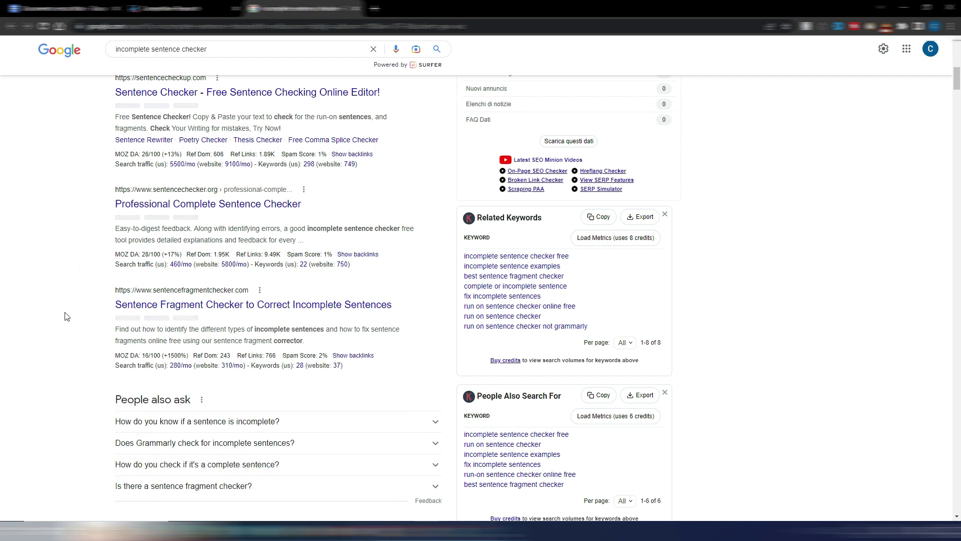
{"action": "left_click", "coordinate": [358, 7]}
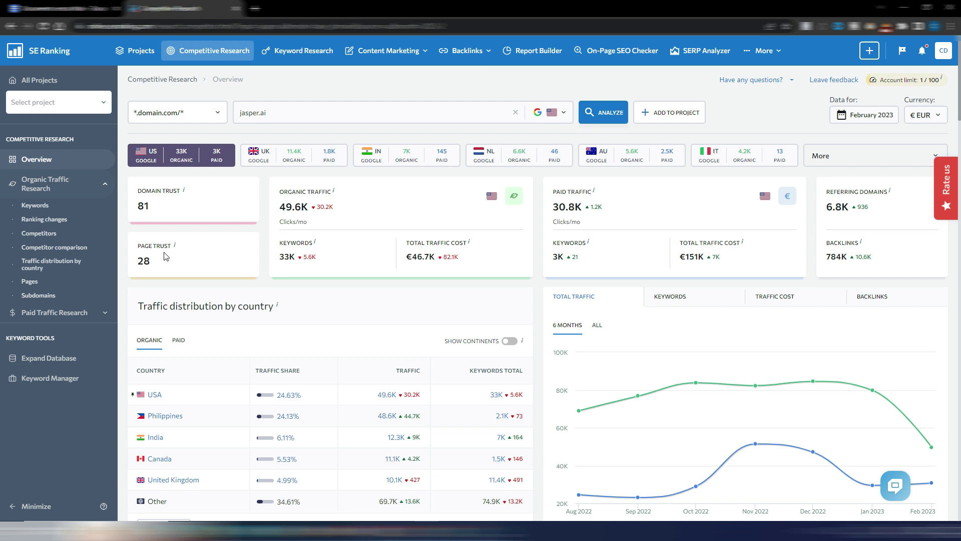
Browse jasper.ai's Ranking changes, Competitors, Competitor comparison, country distribution, Pages and Paid Traffic reports.
{"action": "left_click", "coordinate": [44, 220]}
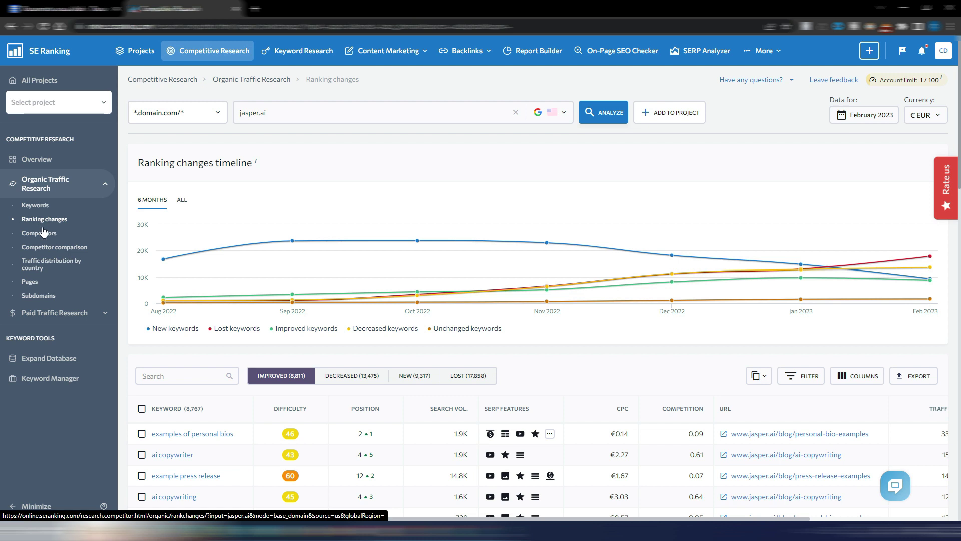
{"action": "left_click", "coordinate": [43, 232]}
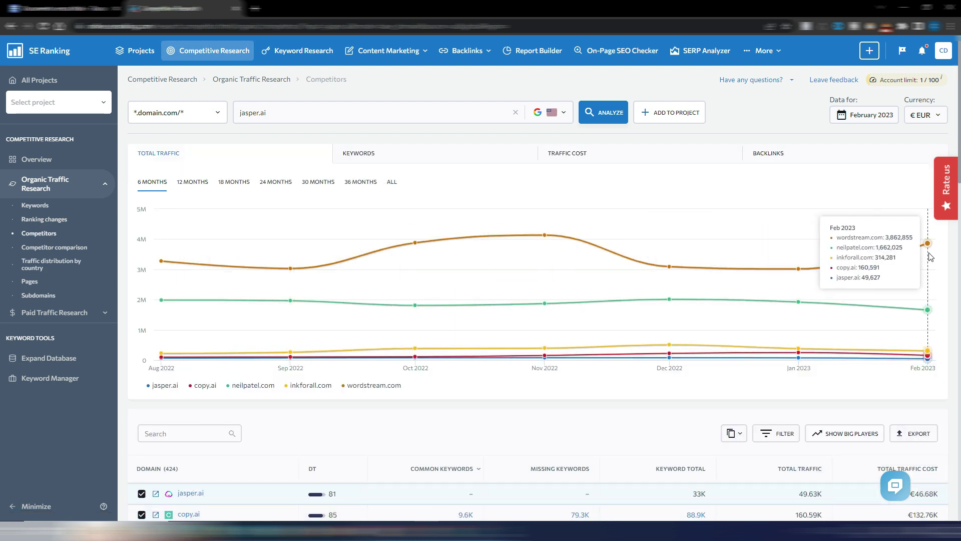
{"action": "left_click", "coordinate": [42, 249]}
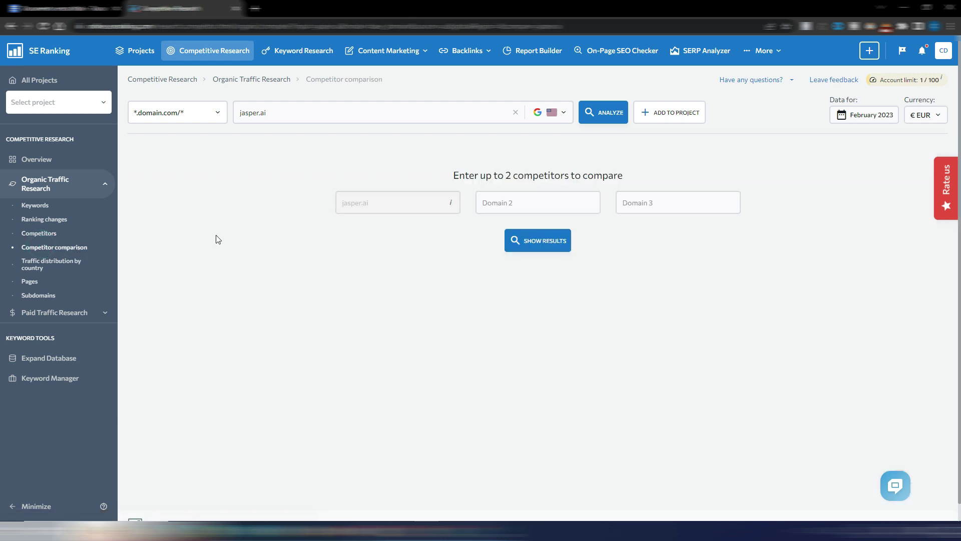
{"action": "left_click", "coordinate": [49, 264]}
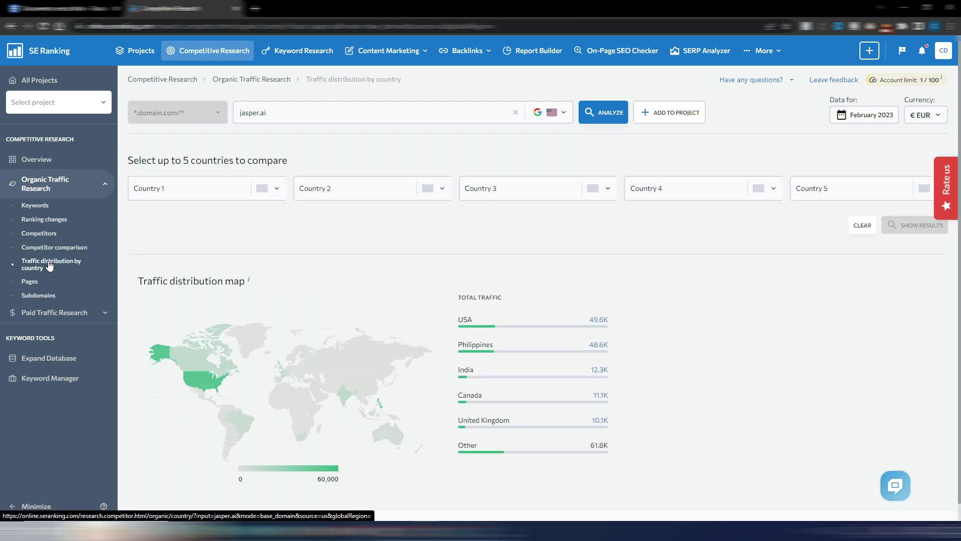
{"action": "left_click", "coordinate": [30, 281]}
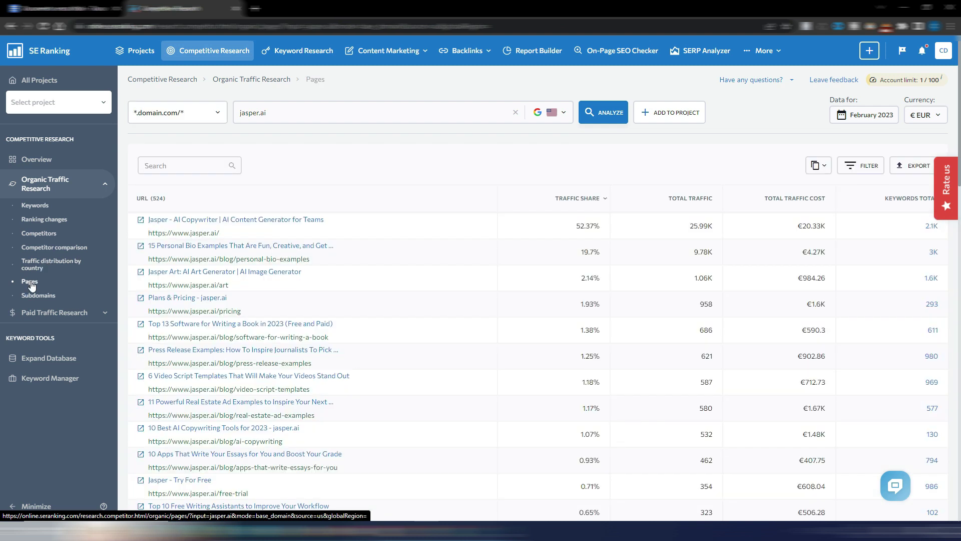
{"action": "left_click", "coordinate": [70, 312]}
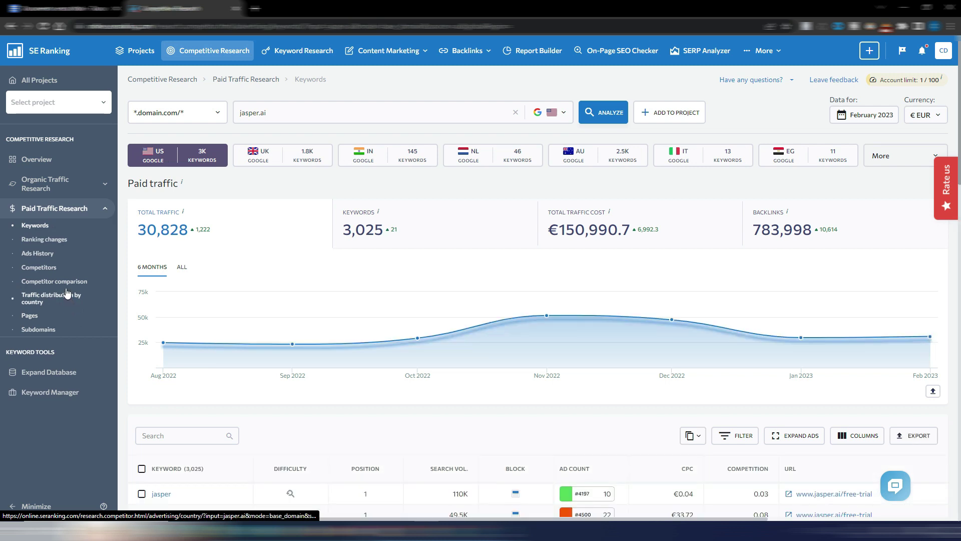
Scroll the 3,025 paid keywords and preview their ads from the Ad Count cells.
{"action": "scroll", "coordinate": [498, 280], "scroll_direction": "down", "scroll_amount": 15}
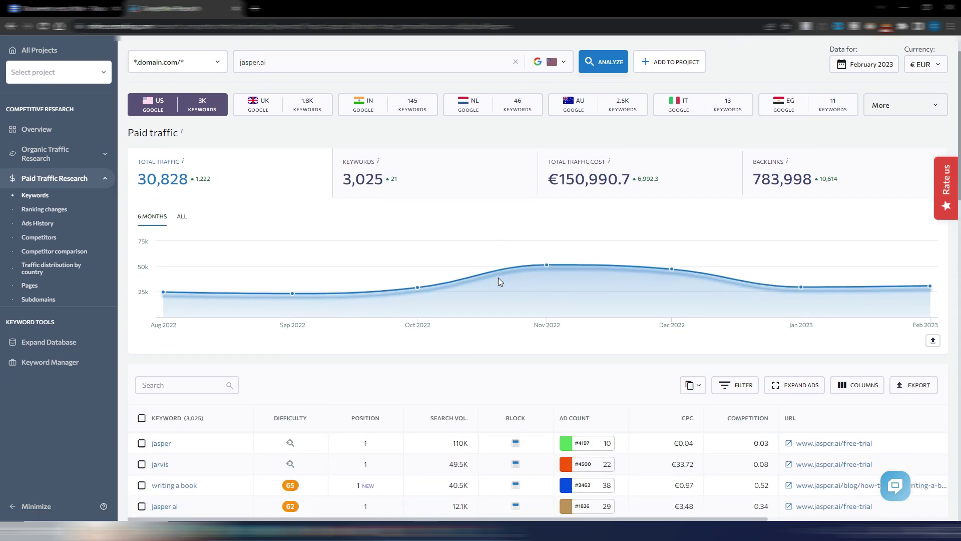
{"action": "scroll", "coordinate": [499, 281], "scroll_direction": "up", "scroll_amount": 4}
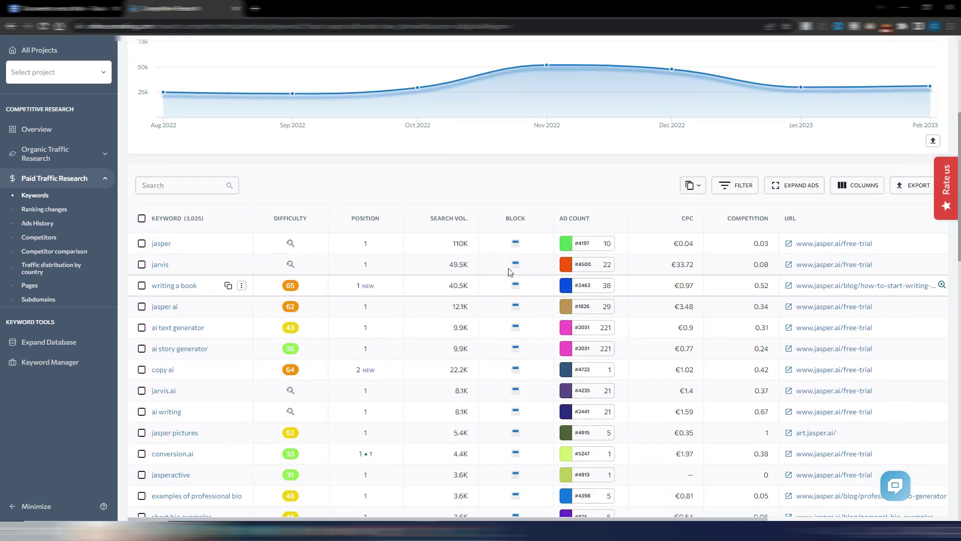
{"action": "mouse_move", "coordinate": [602, 245]}
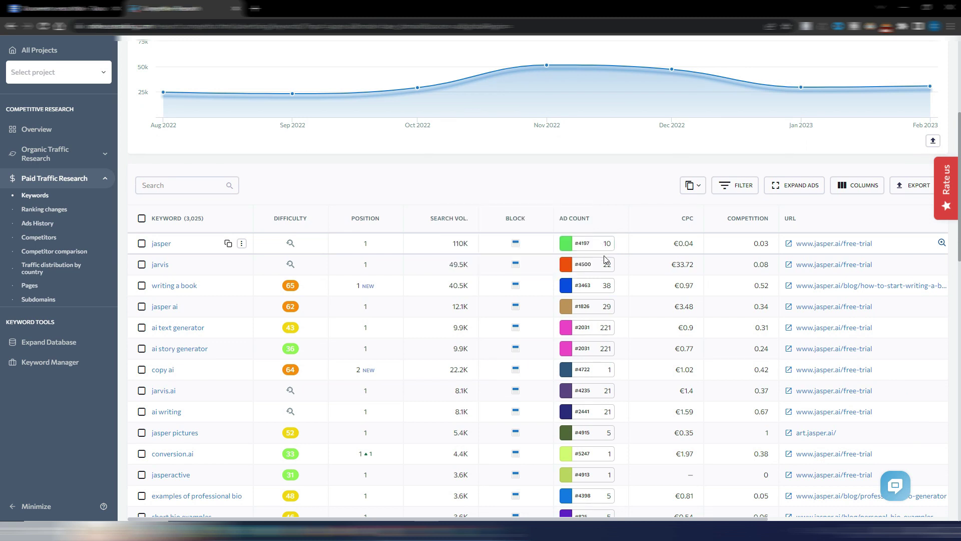
{"action": "mouse_move", "coordinate": [604, 265]}
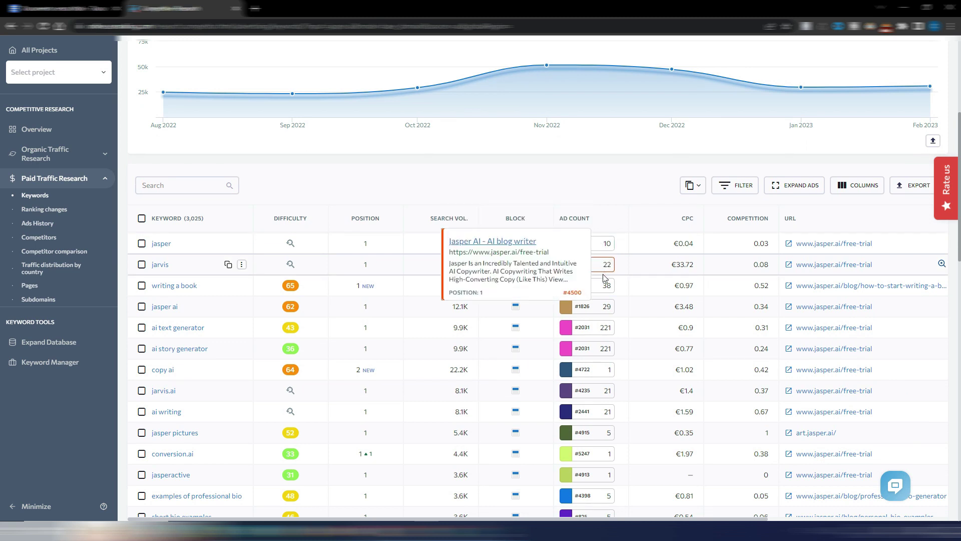
{"action": "mouse_move", "coordinate": [605, 285]}
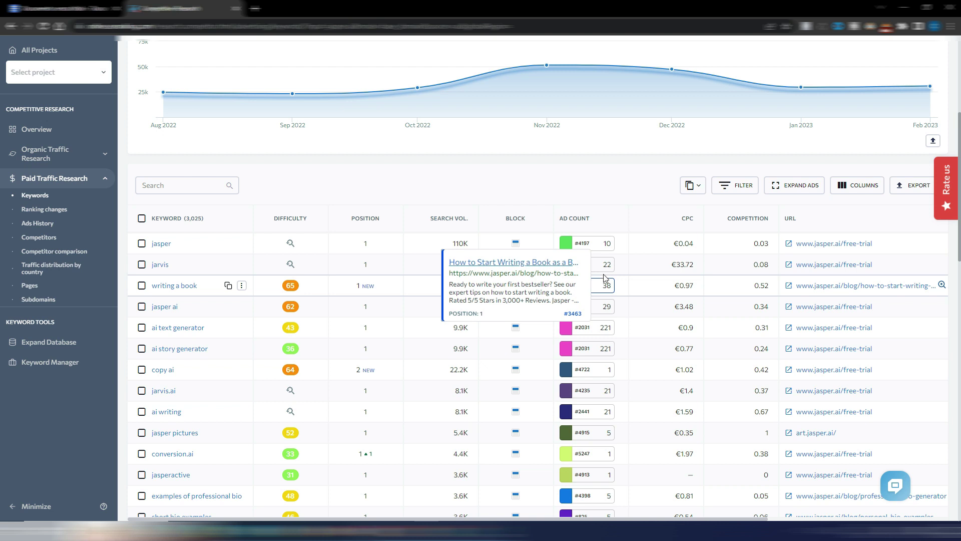
{"action": "scroll", "coordinate": [605, 279], "scroll_direction": "up", "scroll_amount": 5}
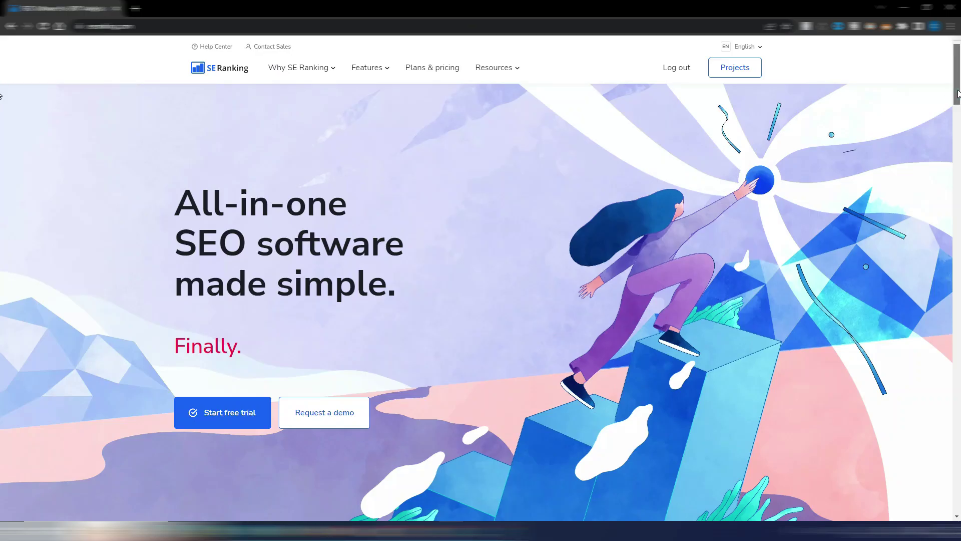
Scroll the SE Ranking home and 'Our Data' pages down to the rank-tracking statistics.
{"action": "scroll", "coordinate": [1, 96], "scroll_direction": "down", "scroll_amount": 5}
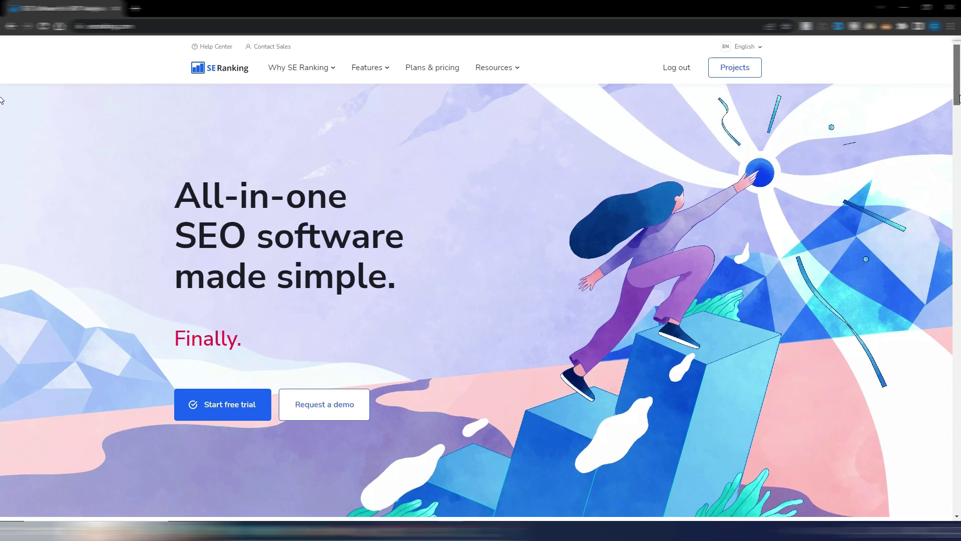
{"action": "scroll", "coordinate": [2, 139], "scroll_direction": "down", "scroll_amount": 1}
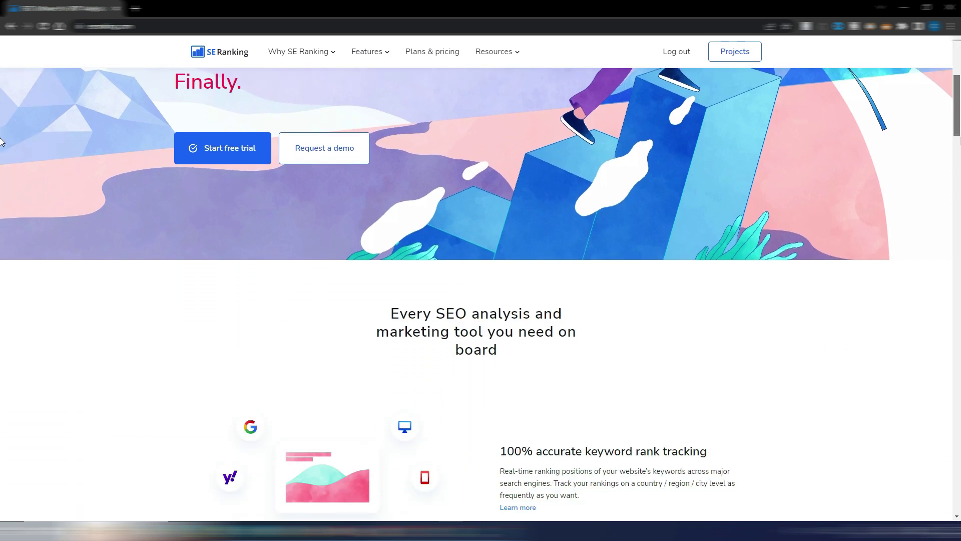
{"action": "scroll", "coordinate": [1, 143], "scroll_direction": "up", "scroll_amount": 1}
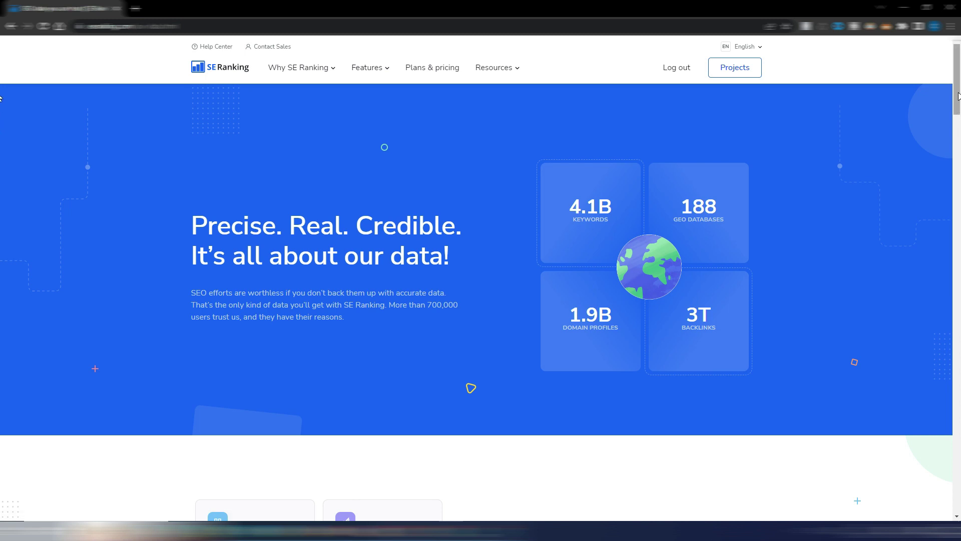
{"action": "scroll", "coordinate": [2, 125], "scroll_direction": "down", "scroll_amount": 6}
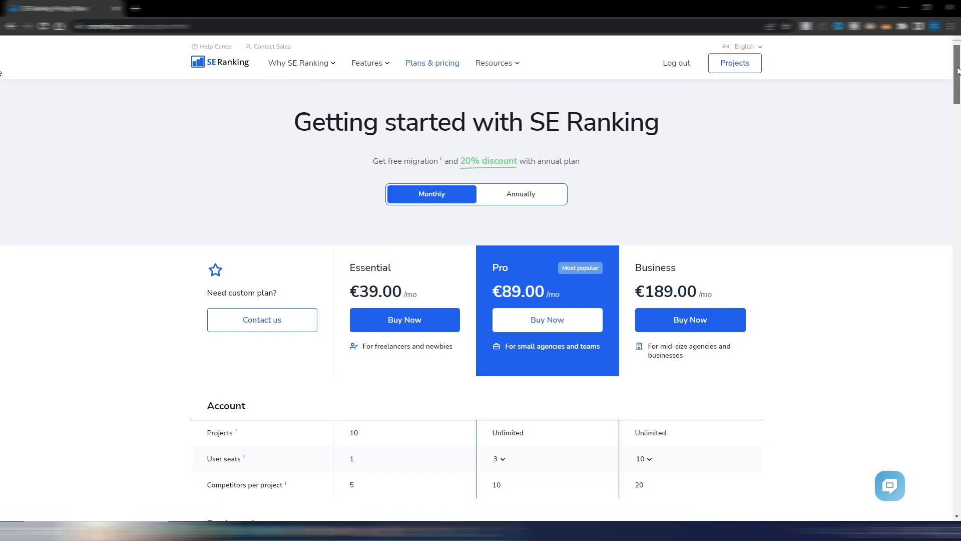
{"action": "scroll", "coordinate": [1, 85], "scroll_direction": "down", "scroll_amount": 3}
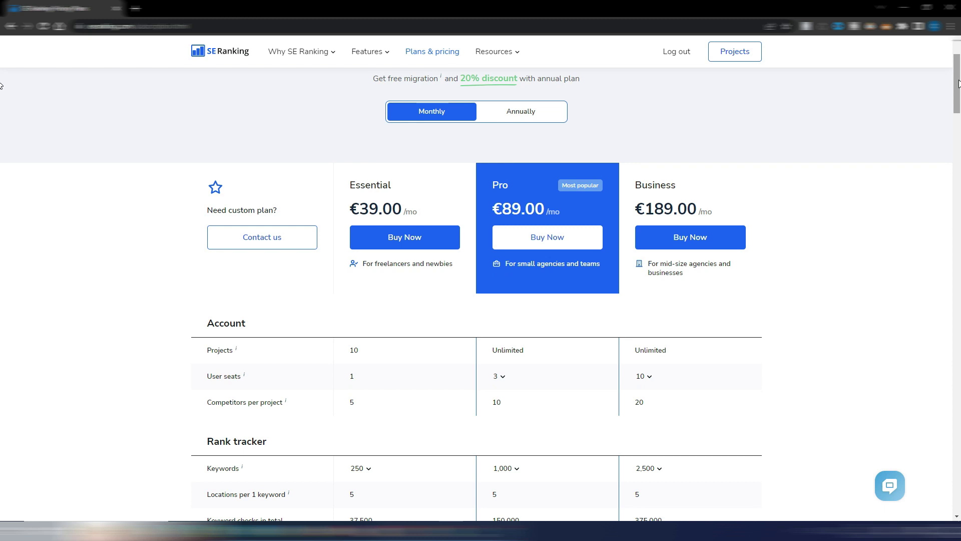
Show annual pricing: Essential €31.20, Pro €71.20 and Business €151.20 per month.
{"action": "left_click_drag", "start_coordinate": [959, 84], "coordinate": [959, 91]}
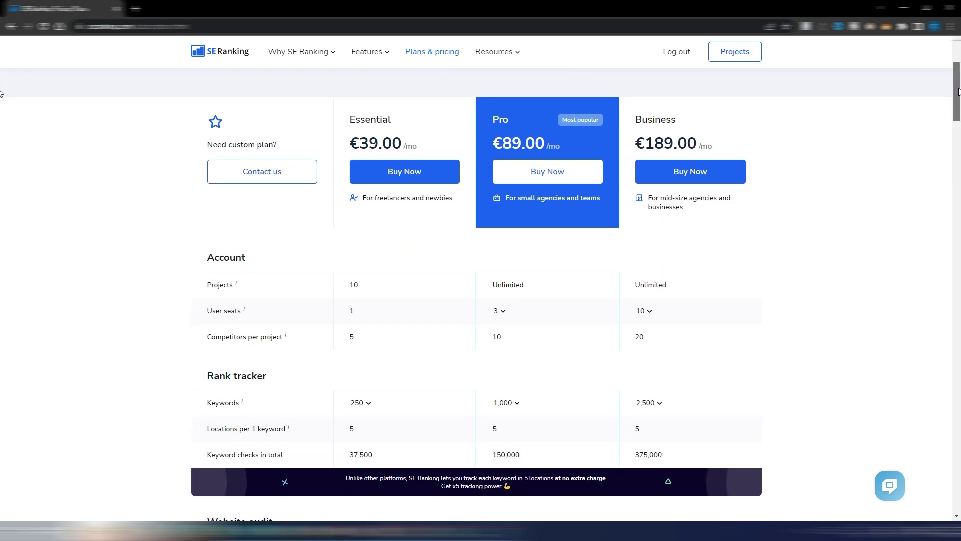
{"action": "left_click_drag", "start_coordinate": [959, 92], "coordinate": [958, 80]}
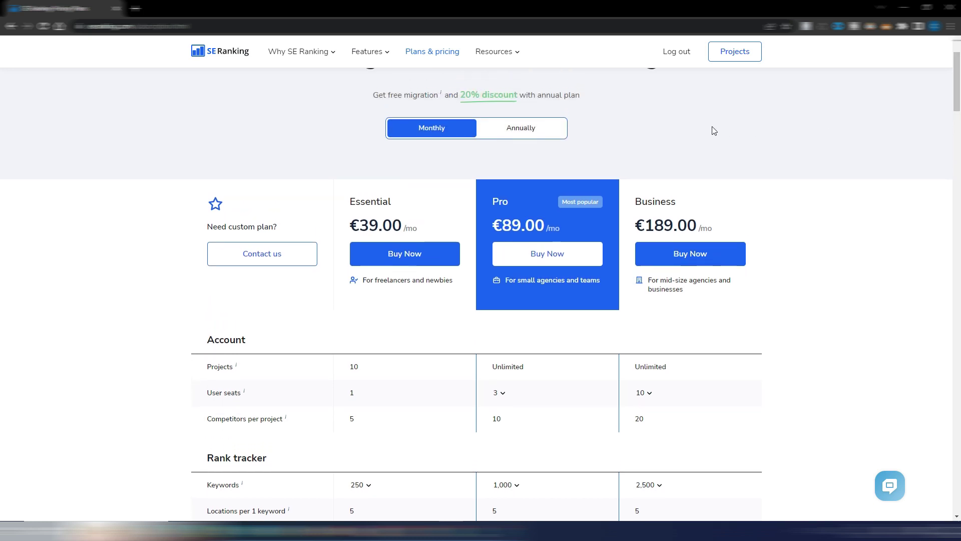
{"action": "left_click", "coordinate": [524, 129]}
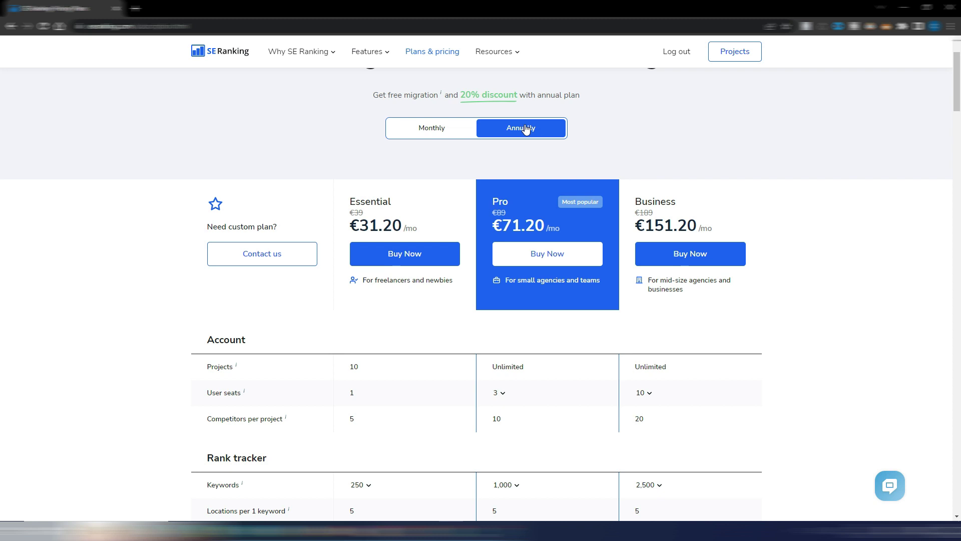
{"action": "scroll", "coordinate": [958, 75], "scroll_direction": "up", "scroll_amount": 2}
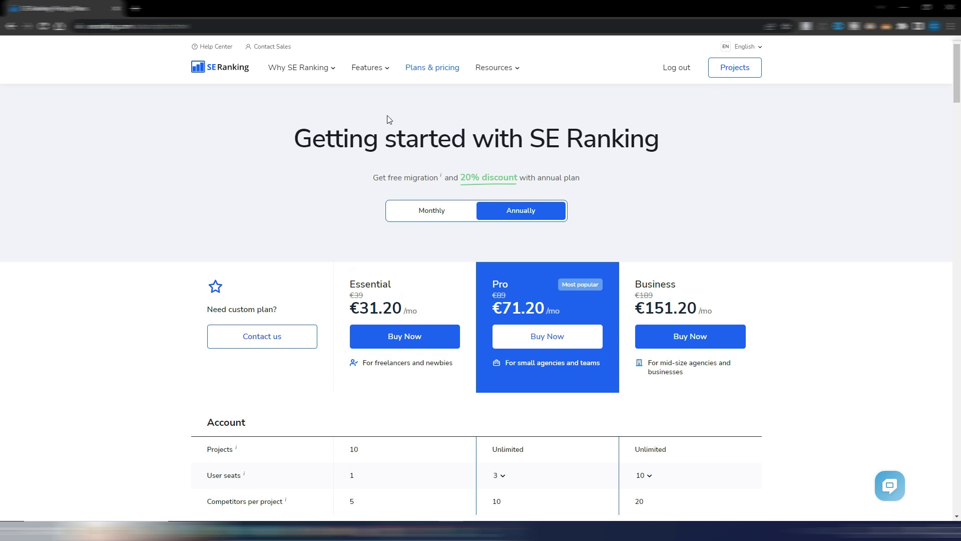
Open the Our Data page from the Why SE Ranking menu and review its database statistics.
{"action": "mouse_move", "coordinate": [371, 75]}
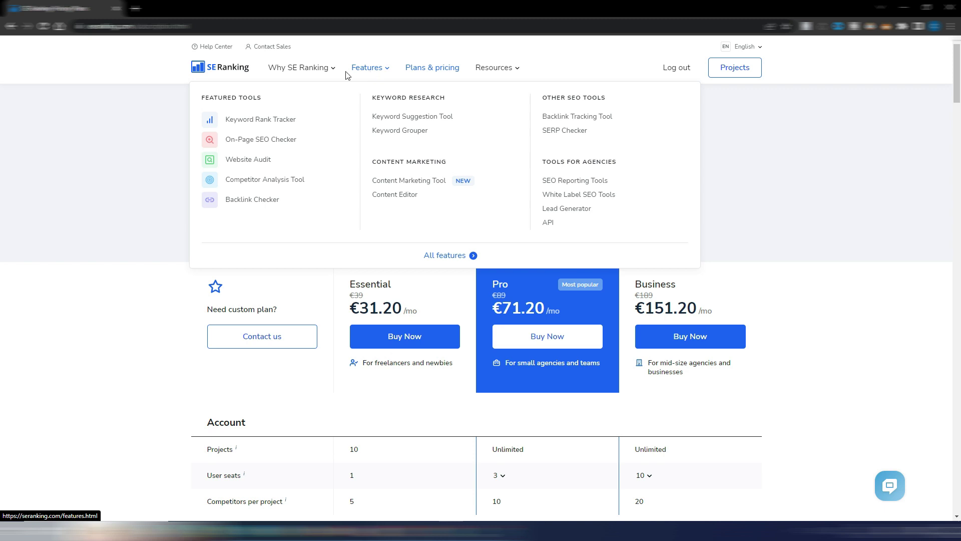
{"action": "mouse_move", "coordinate": [310, 77]}
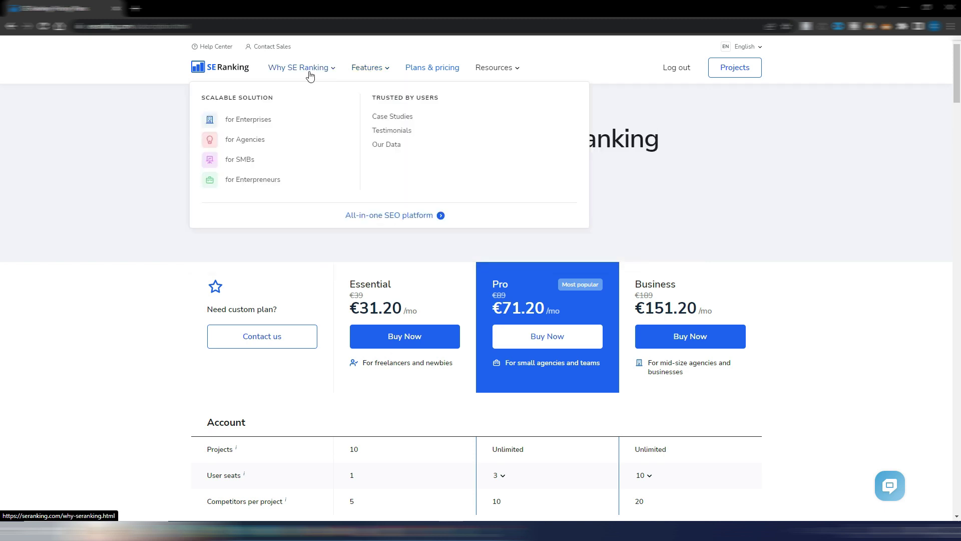
{"action": "left_click", "coordinate": [386, 144]}
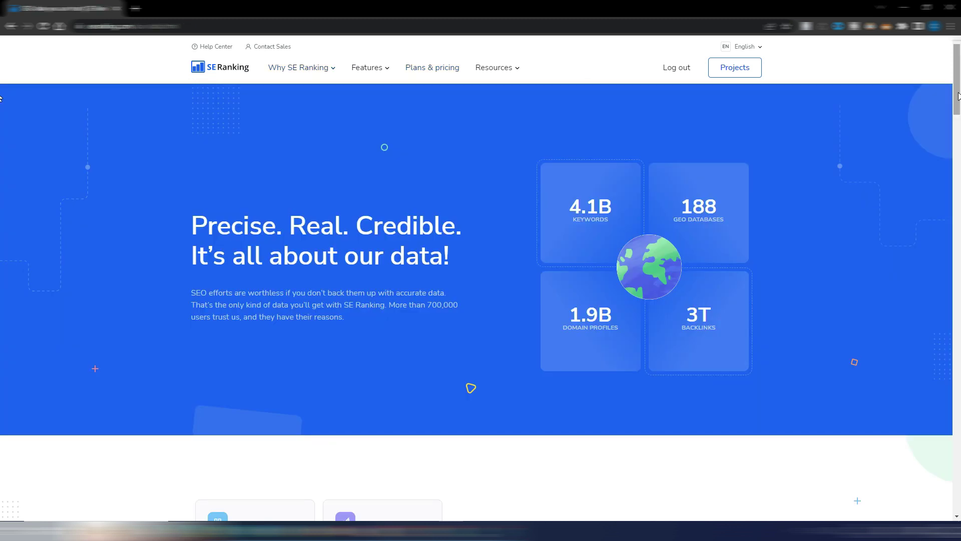
{"action": "scroll", "coordinate": [1, 98], "scroll_direction": "down", "scroll_amount": 7}
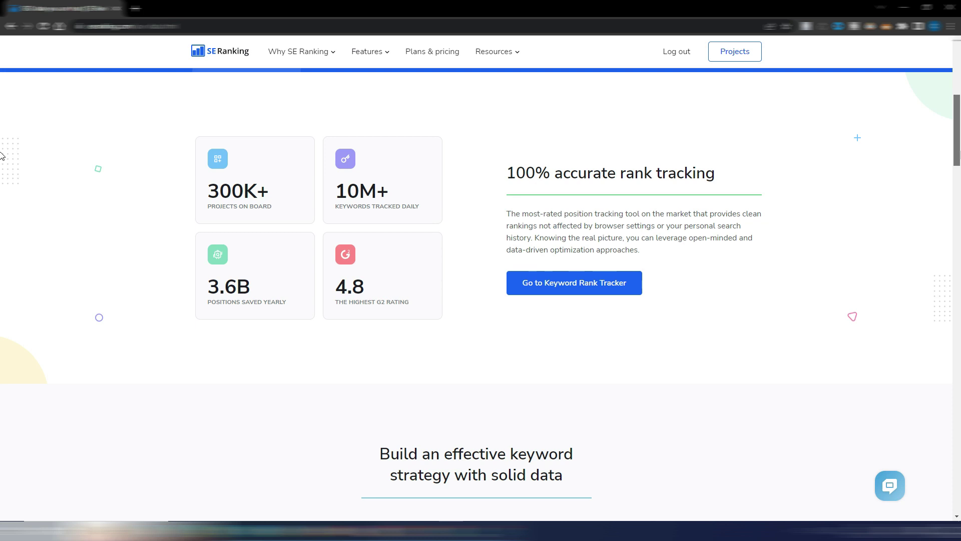
{"action": "scroll", "coordinate": [1, 156], "scroll_direction": "down", "scroll_amount": 9}
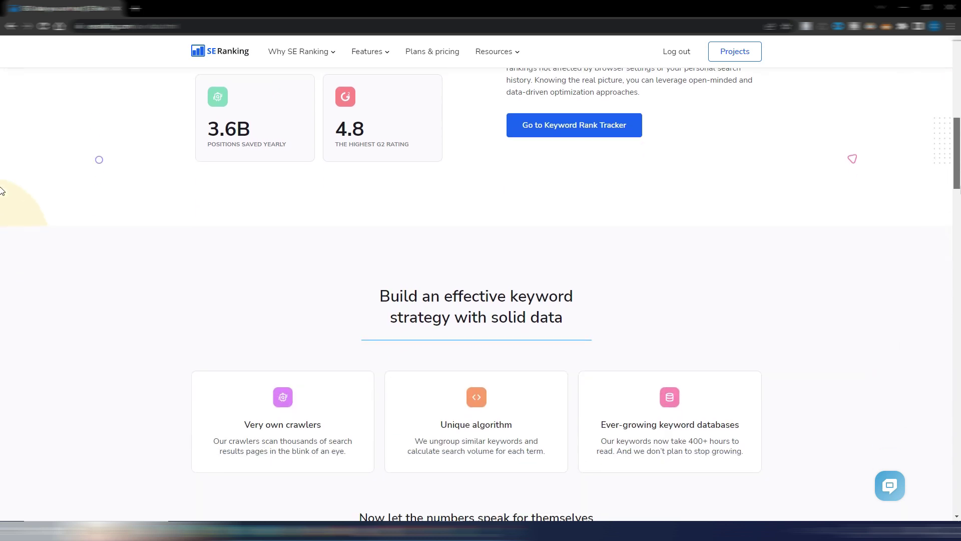
Scroll through the countries table, then return to the SE Ranking homepage.
{"action": "scroll", "coordinate": [0, 214], "scroll_direction": "up", "scroll_amount": 2}
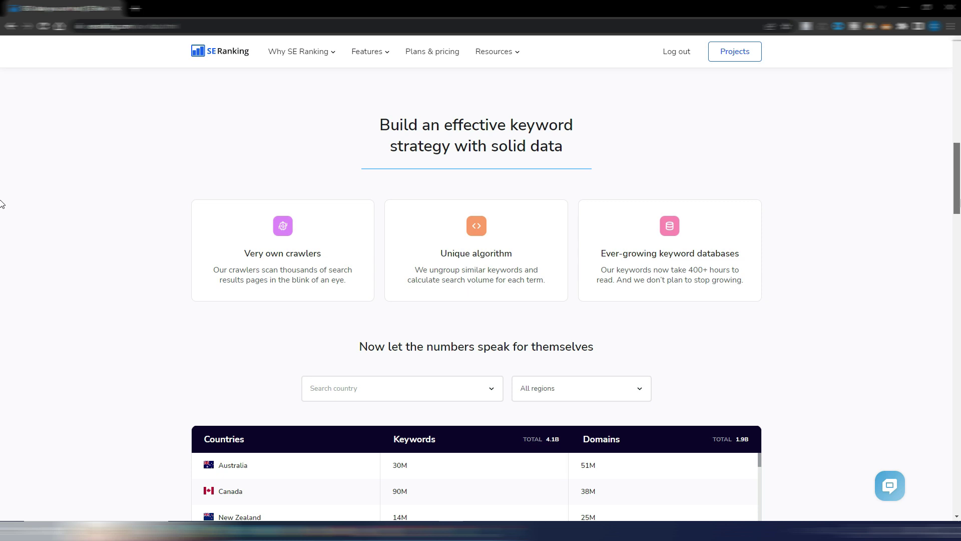
{"action": "scroll", "coordinate": [1, 204], "scroll_direction": "down", "scroll_amount": 5}
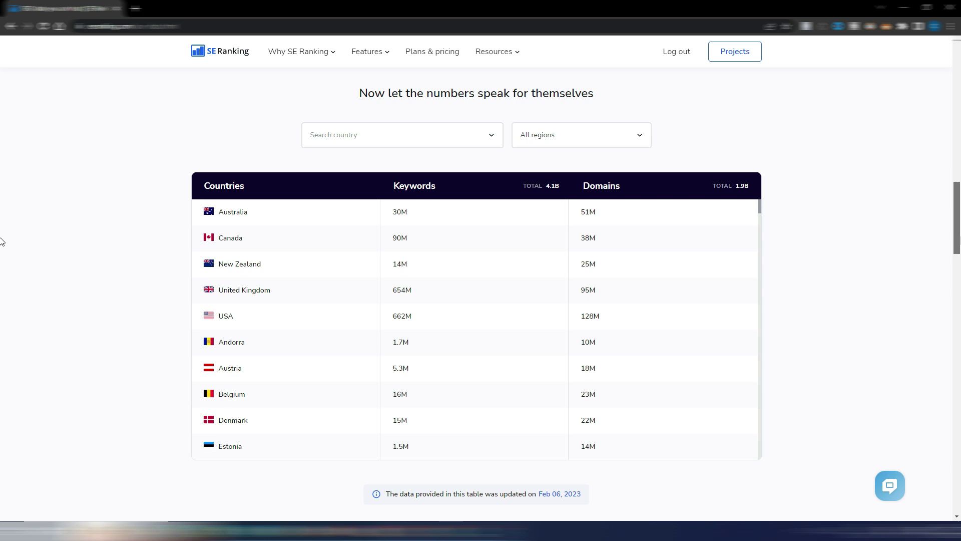
{"action": "scroll", "coordinate": [2, 242], "scroll_direction": "down", "scroll_amount": 10}
{"action": "scroll", "coordinate": [2, 332], "scroll_direction": "down", "scroll_amount": 3}
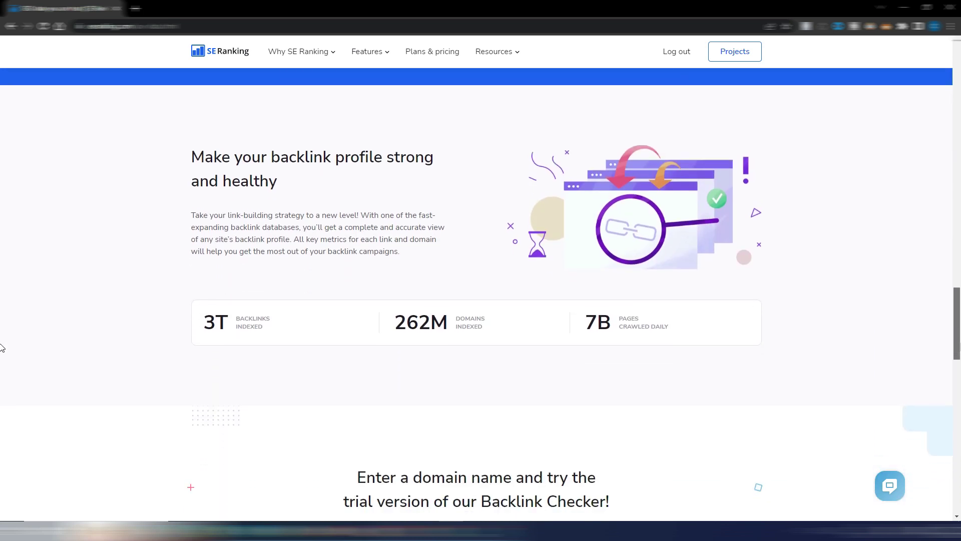
{"action": "left_click", "coordinate": [219, 72]}
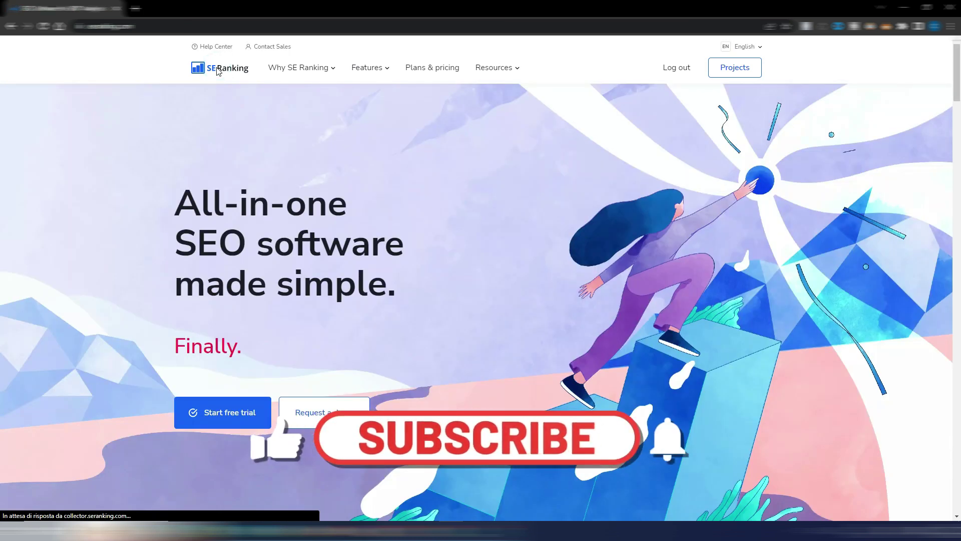